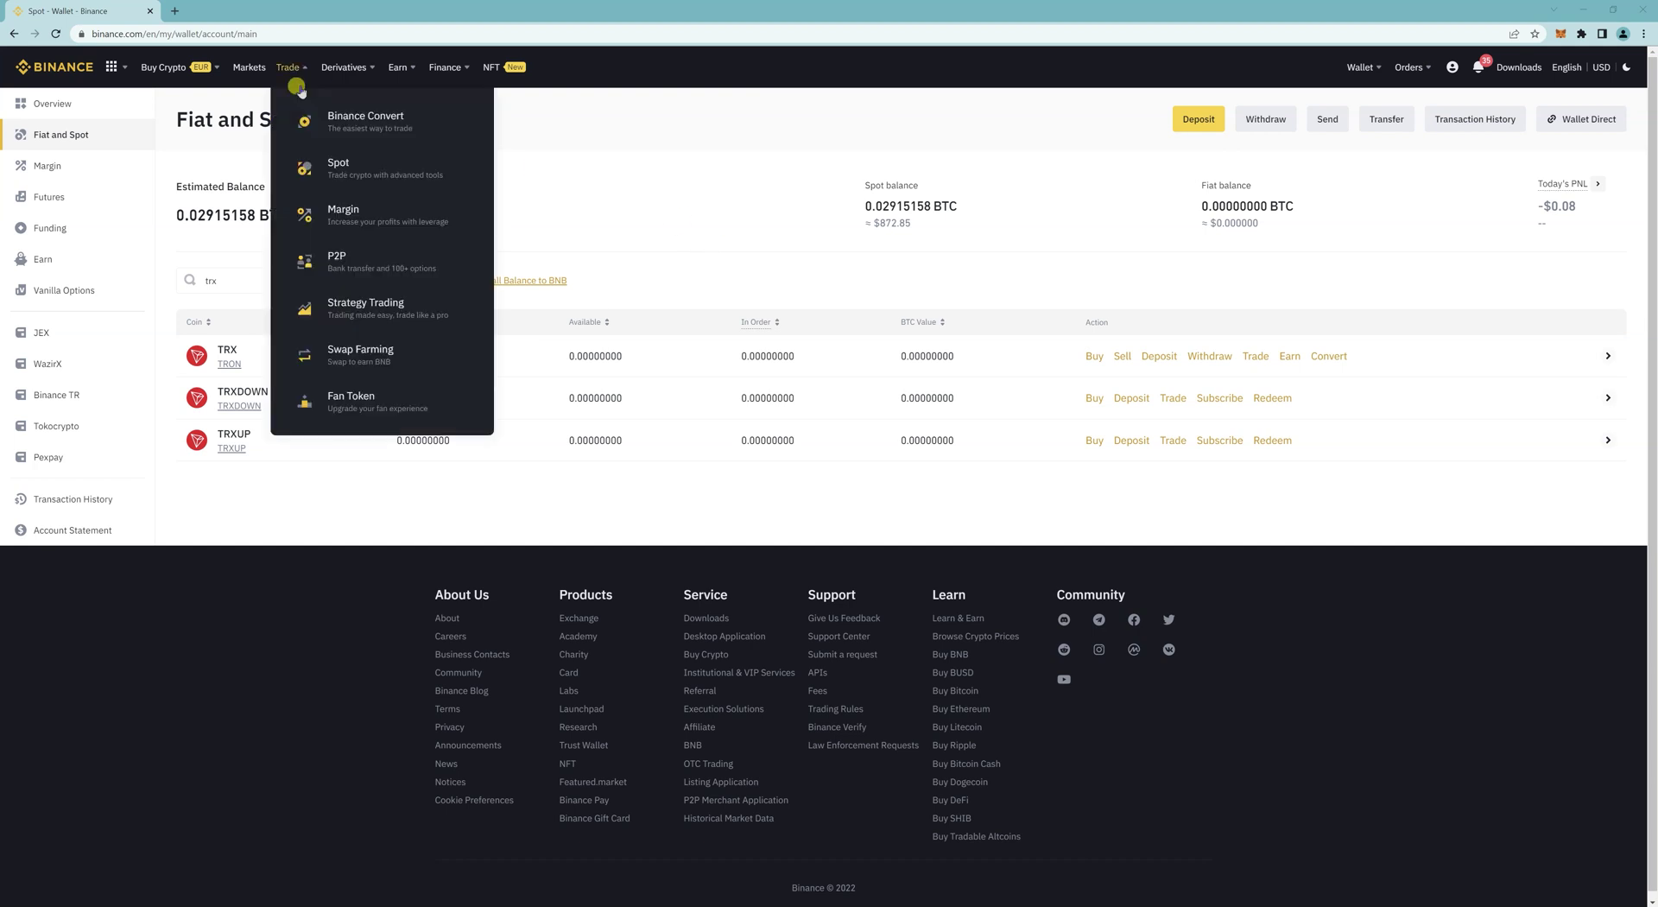
Step: From the TRX row in Fiat and Spot, open trading and choose the TRX/BUSD pair
mouse_move(1361, 67)
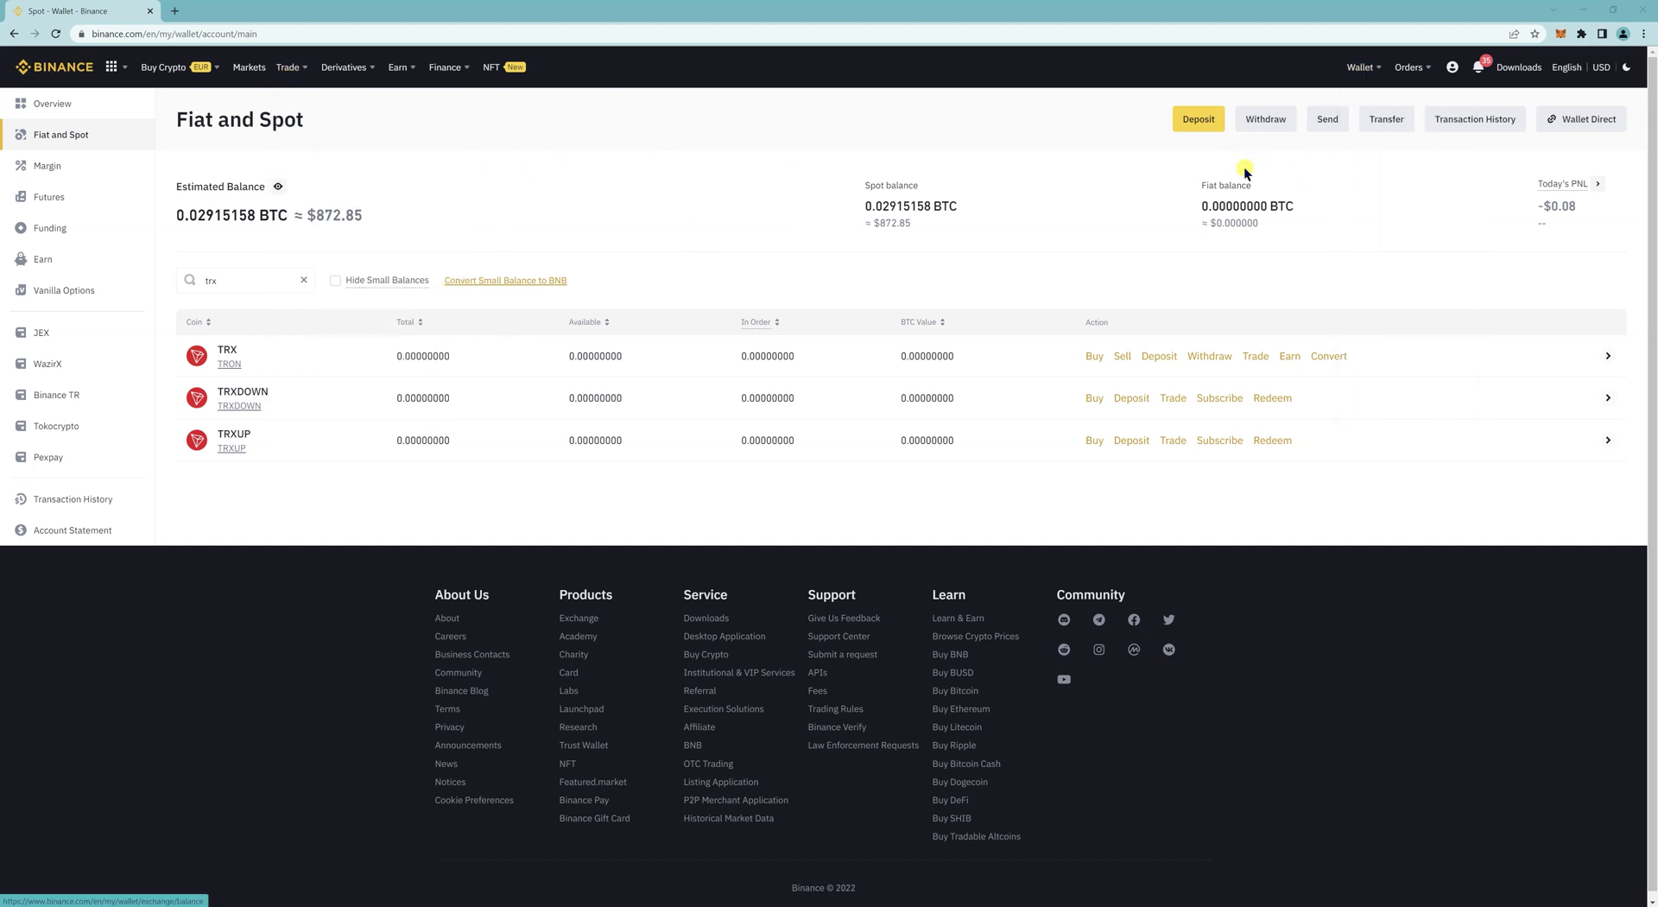
left_click(1257, 360)
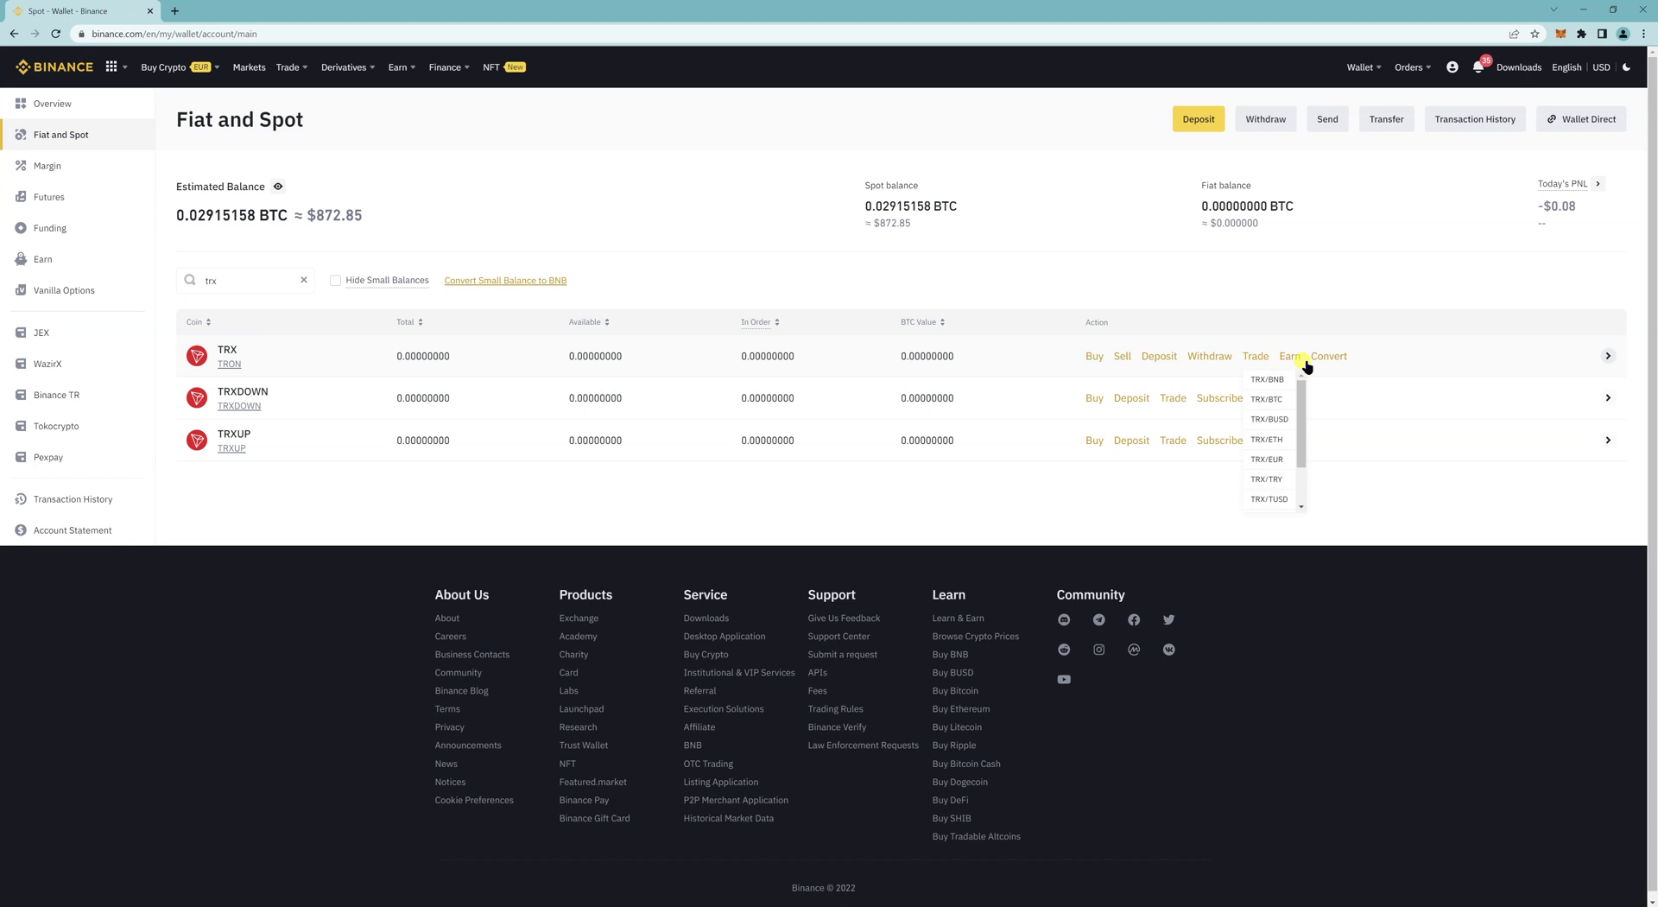
scroll(1287, 449, "down", 2)
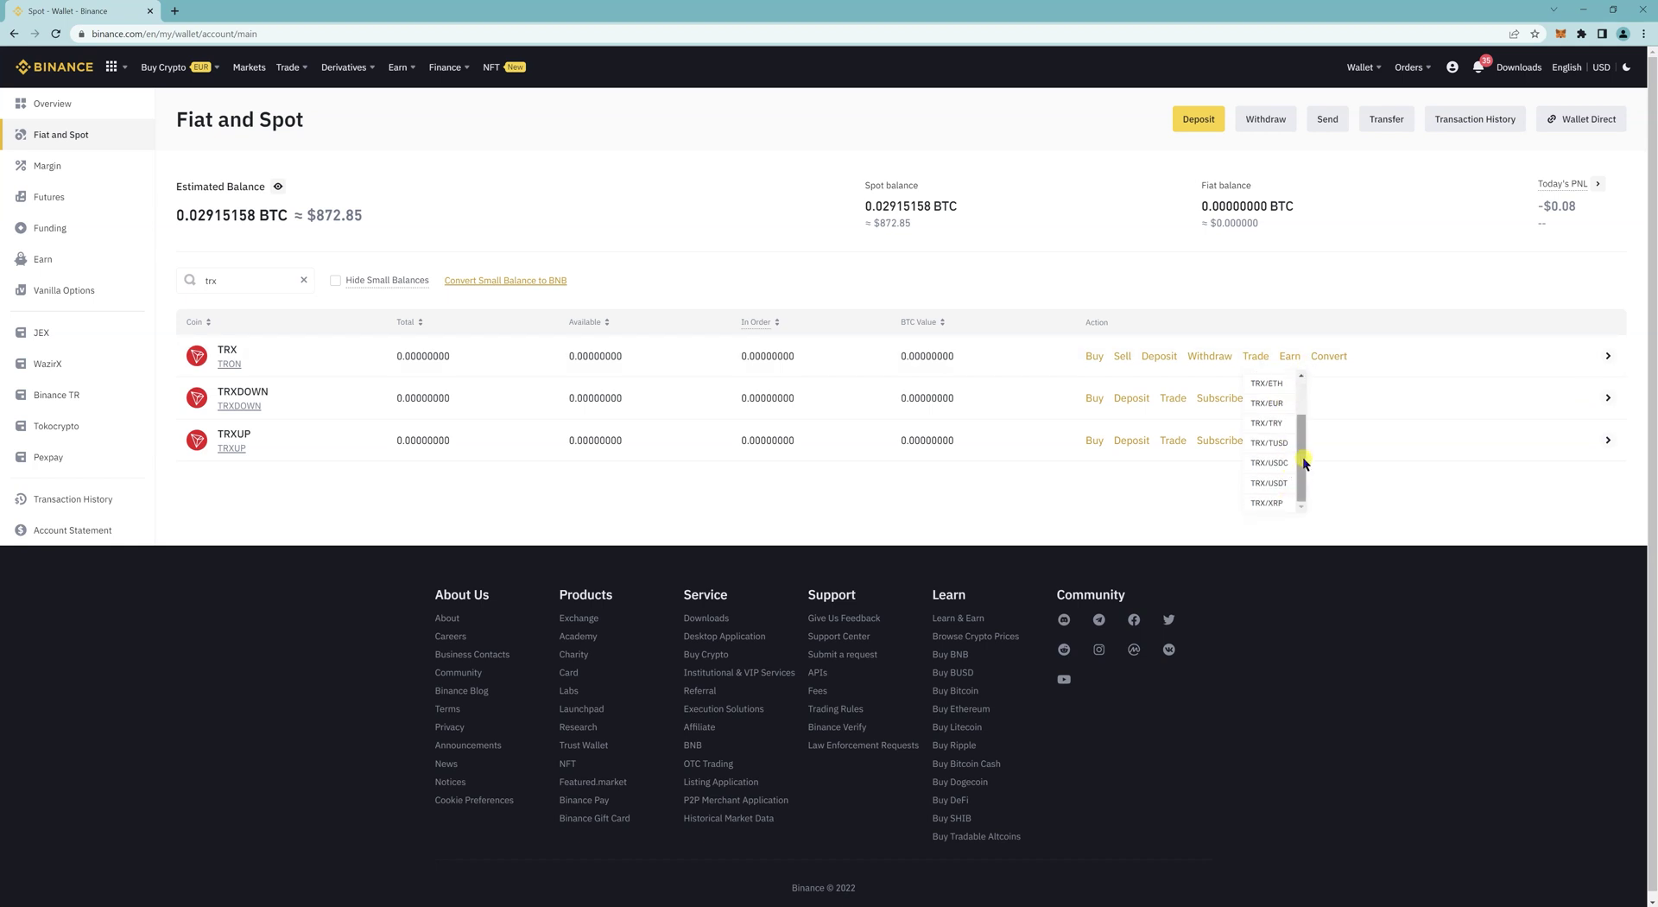
left_click_drag(1302, 453, 1301, 405)
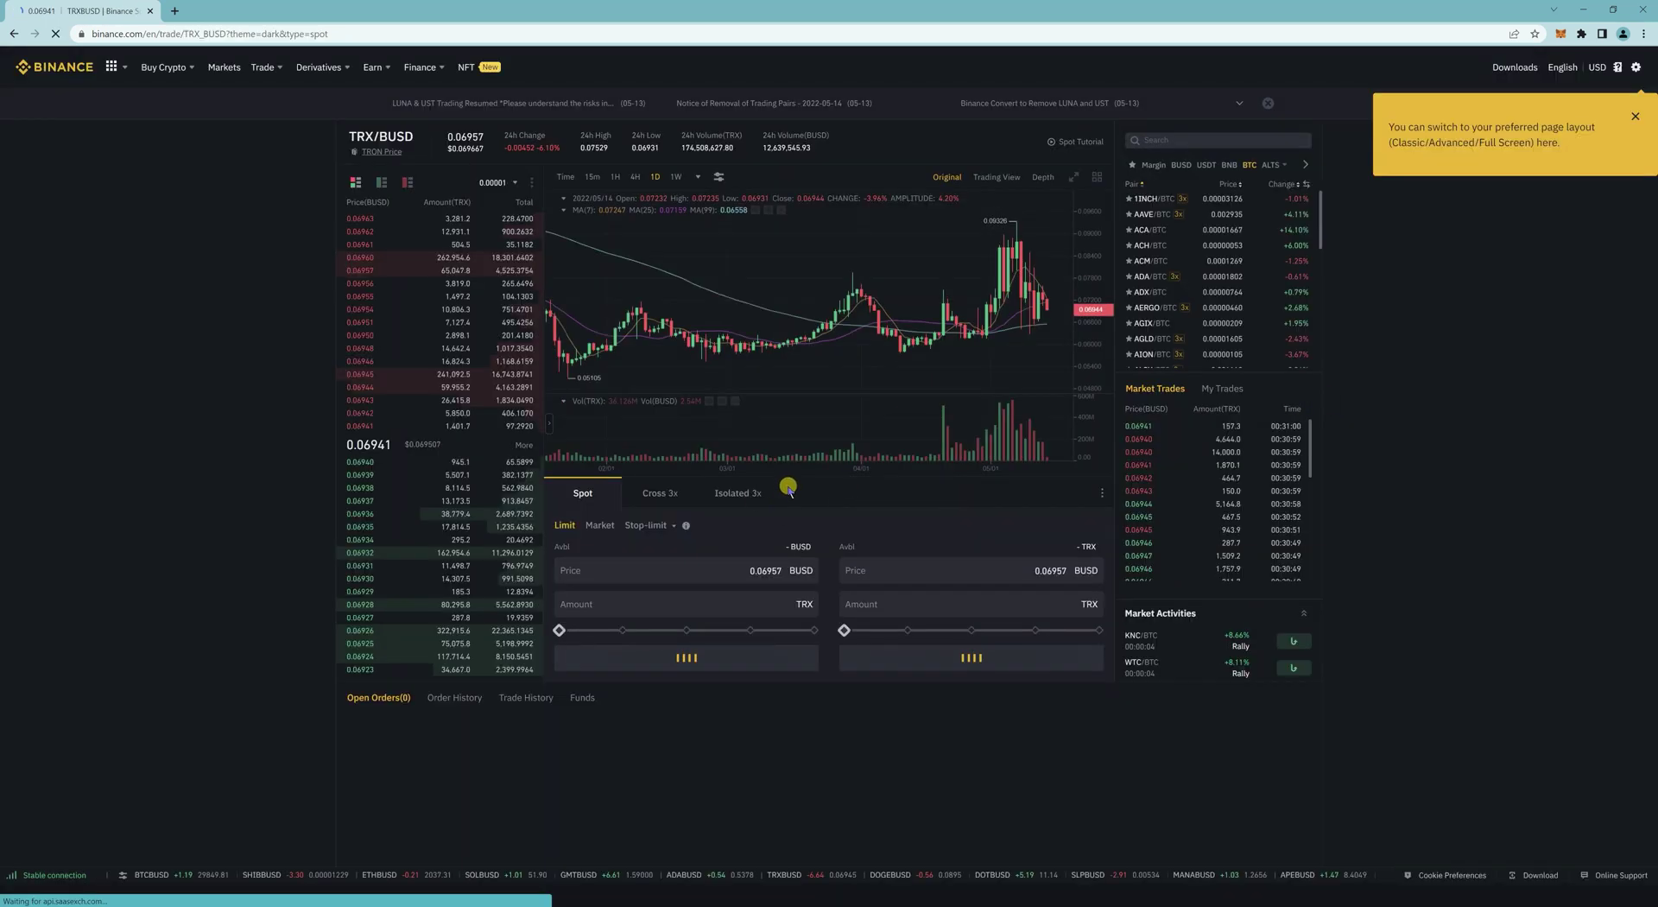
Step: Place a market buy order spending 10 BUSD on TRX
left_click(599, 525)
left_click(1009, 598)
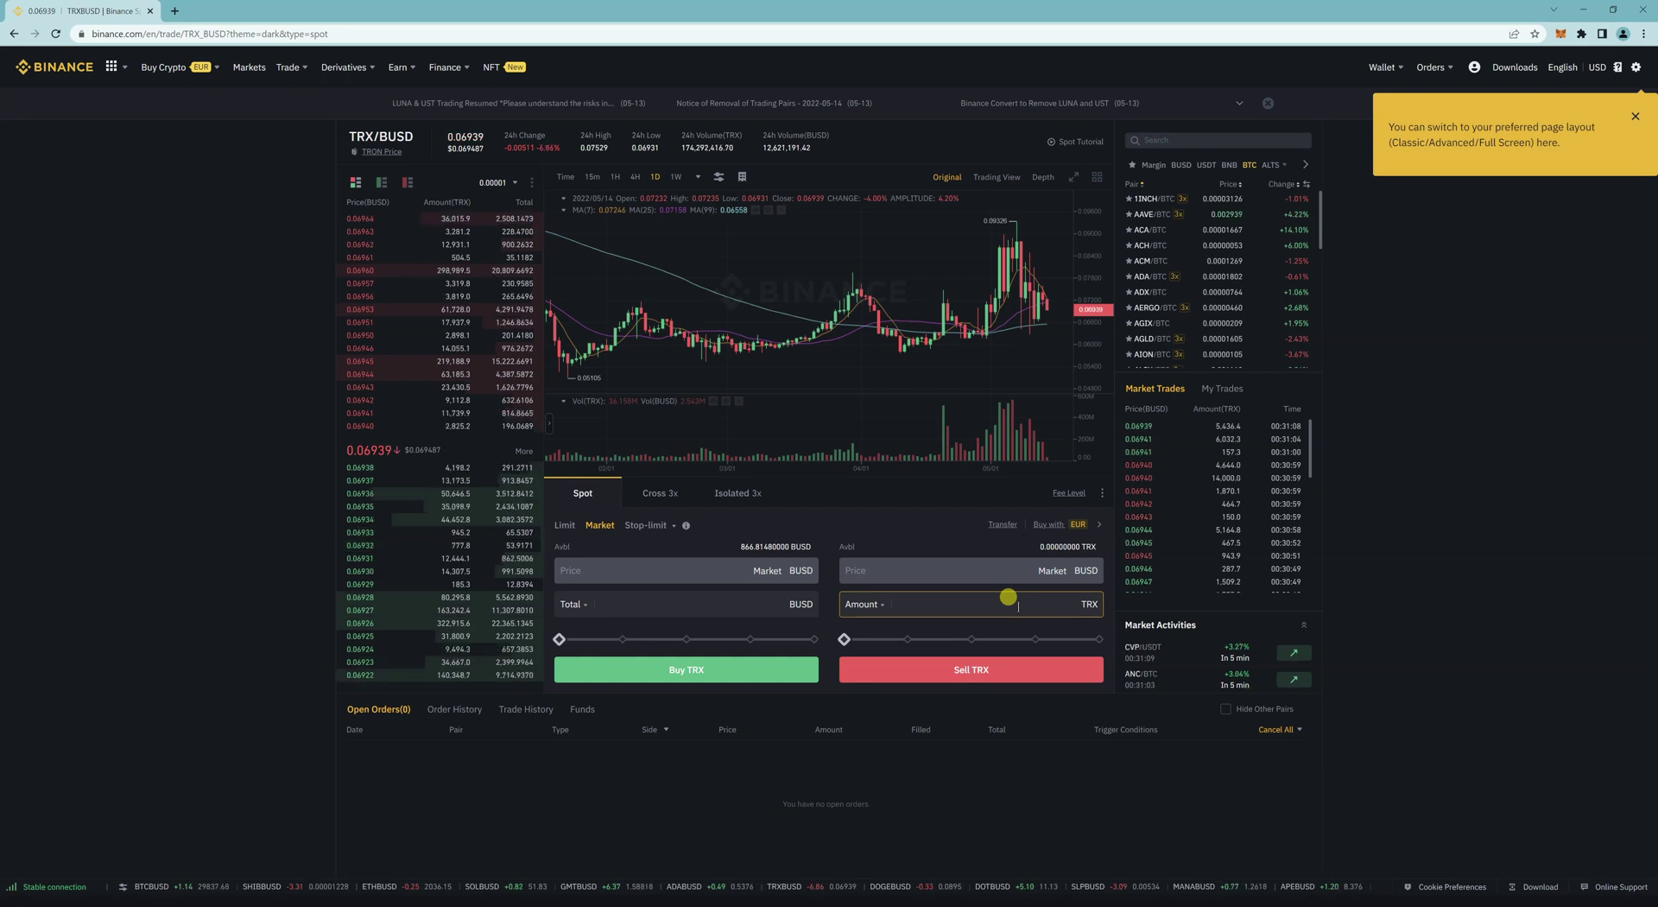
type("200")
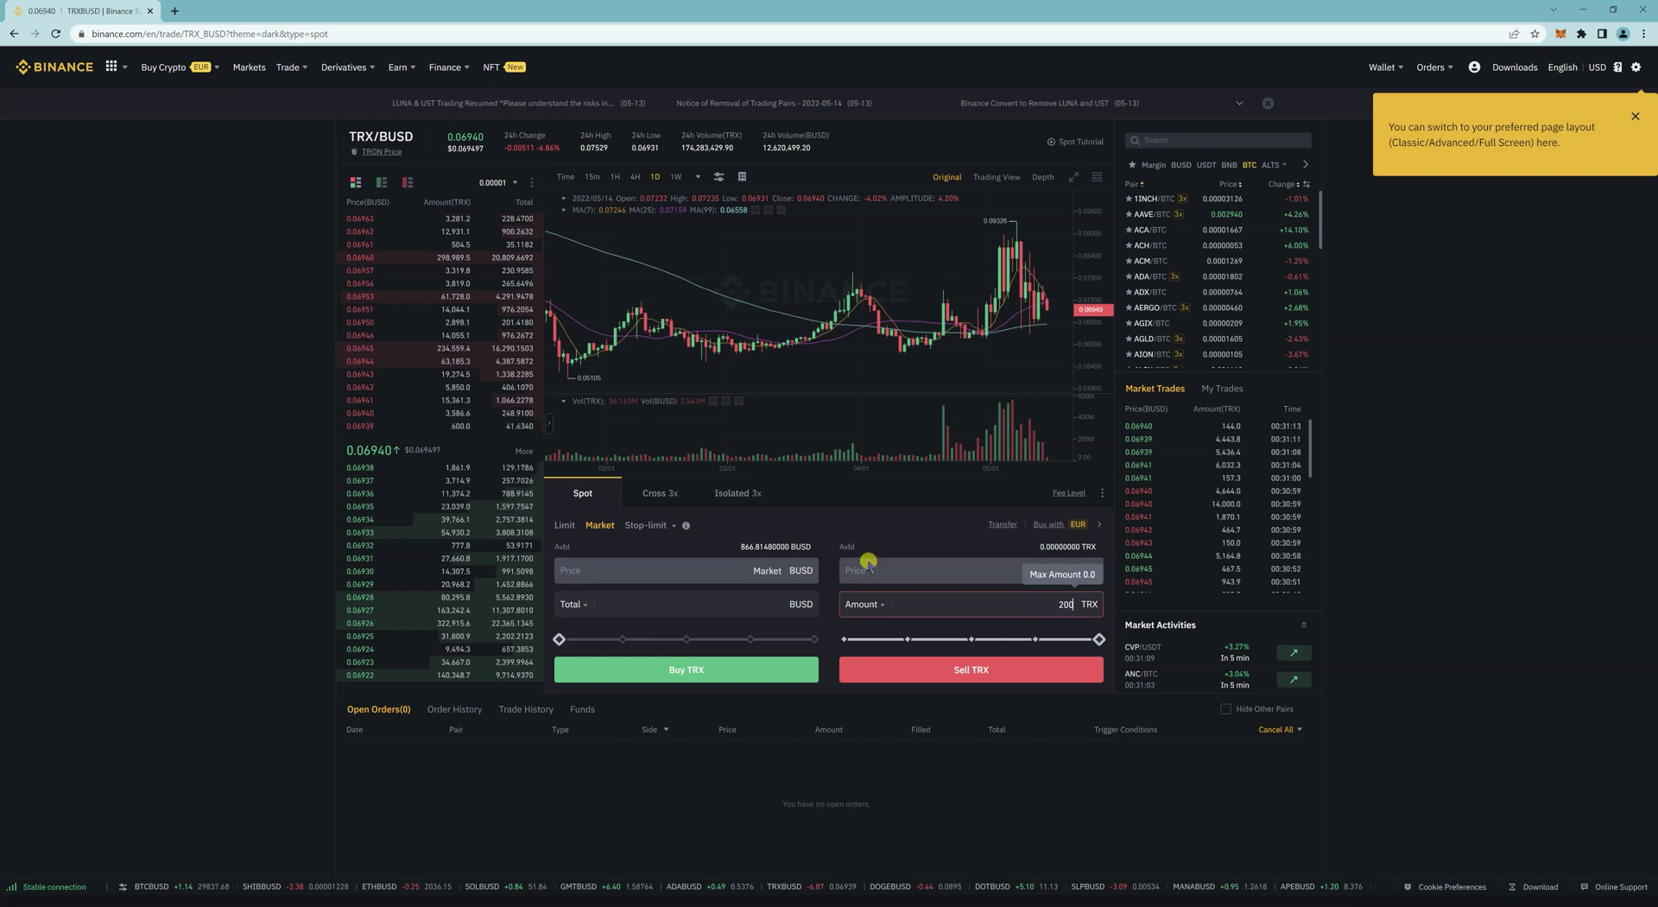
double_click(1000, 598)
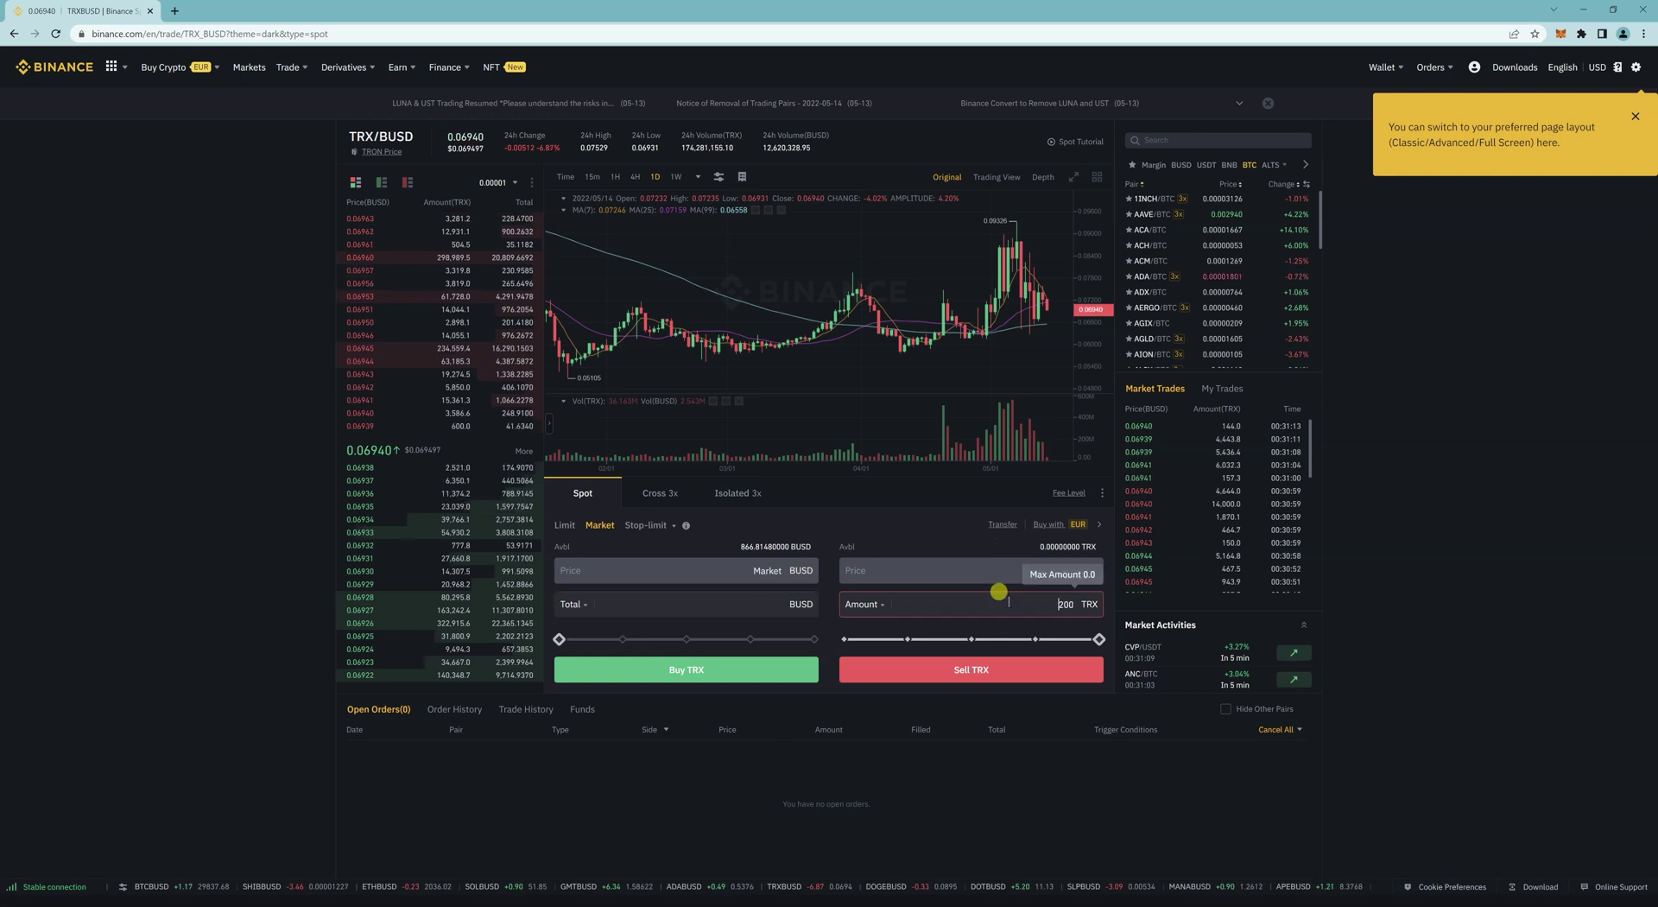
left_click(735, 599)
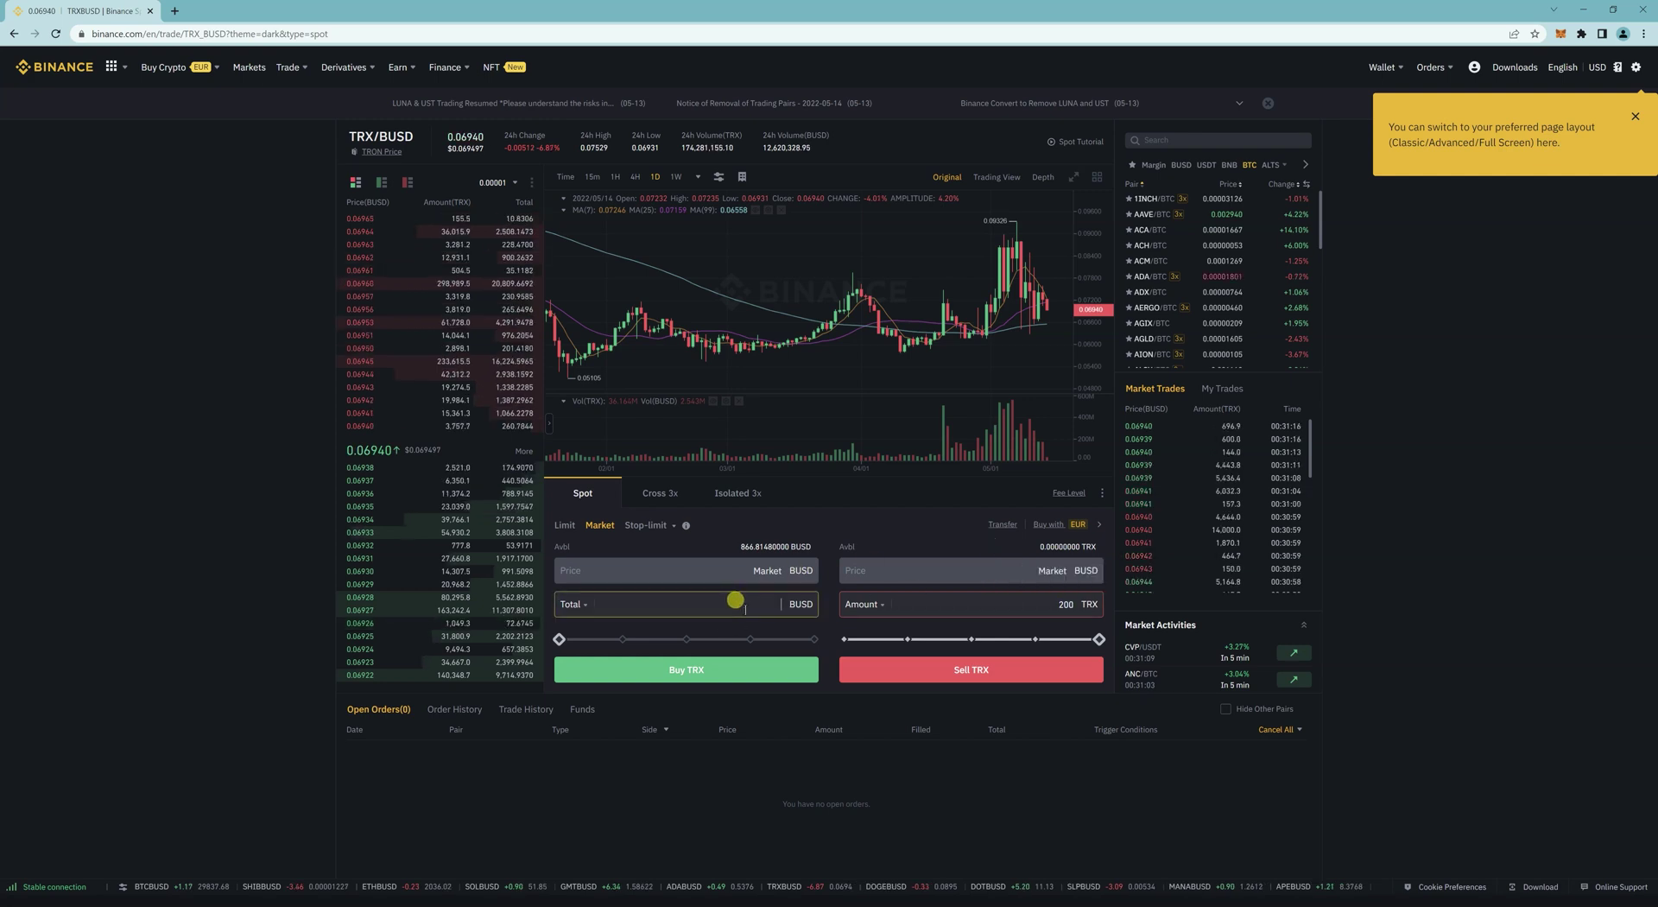
type("10")
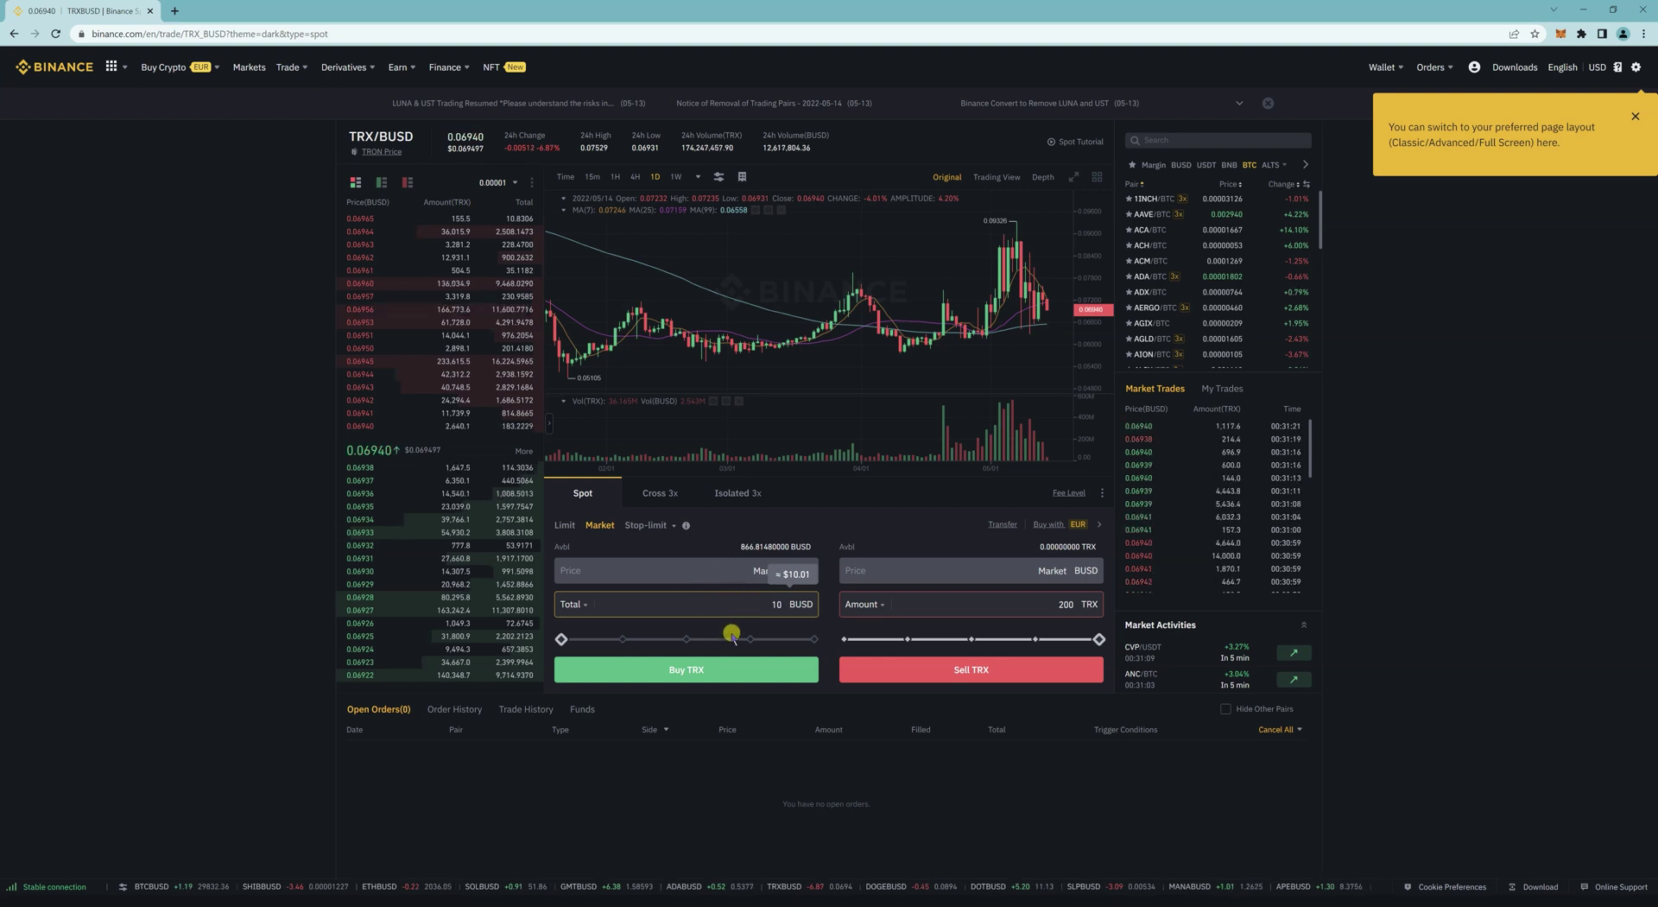
left_click(719, 670)
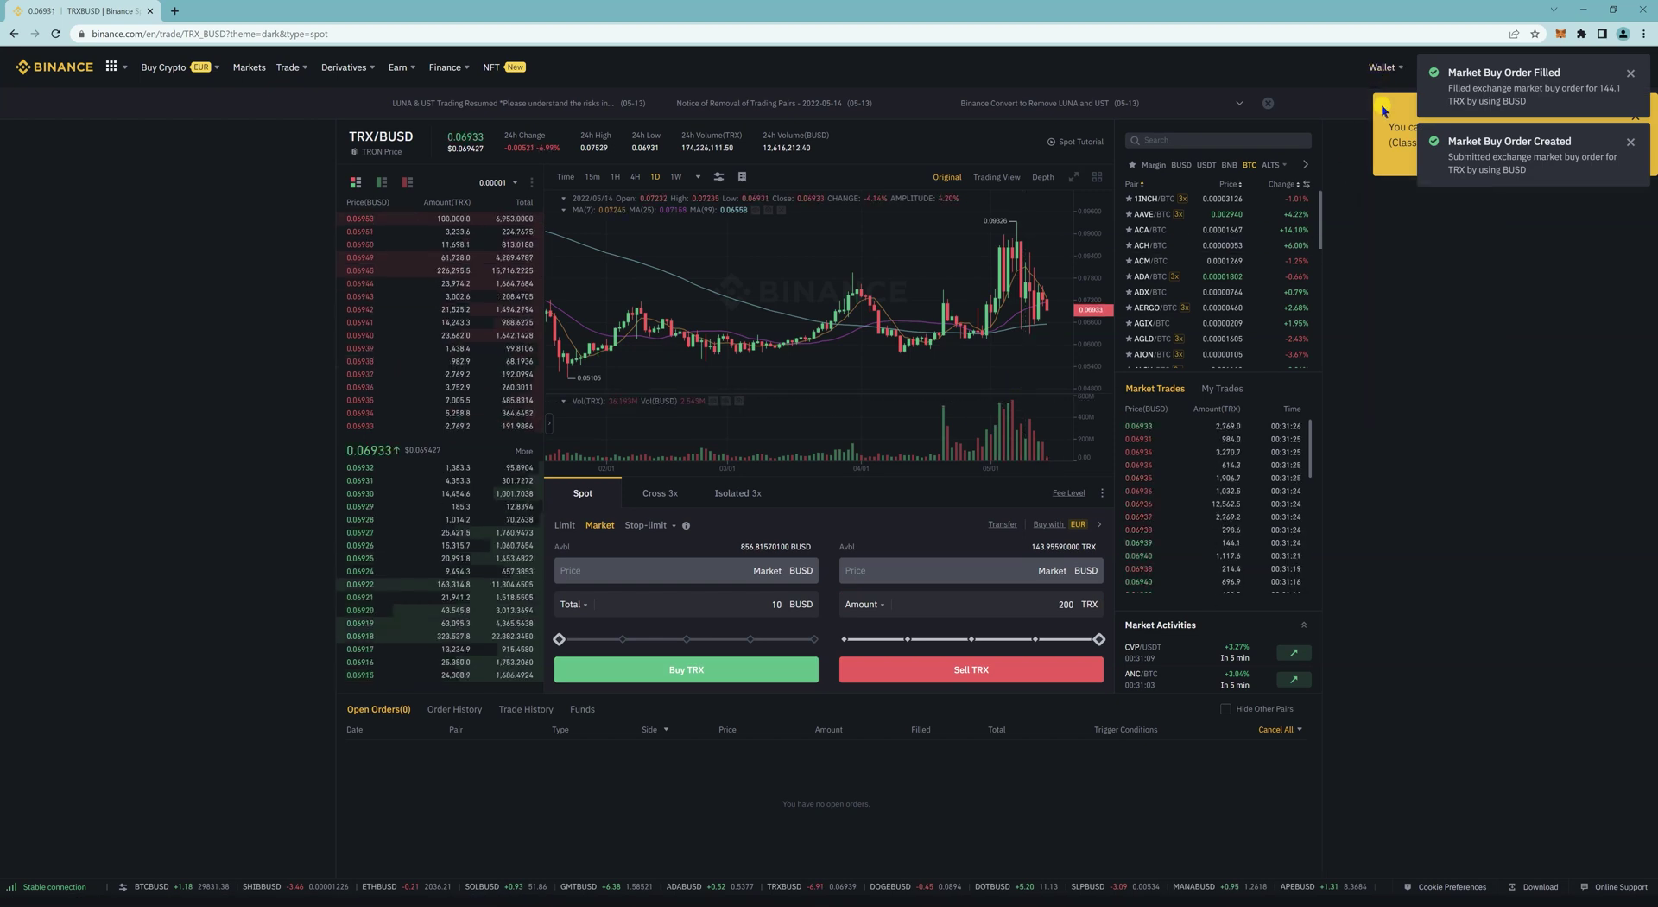
Step: Dismiss the order notifications and the page layout suggestion
left_click(1631, 73)
left_click(1631, 73)
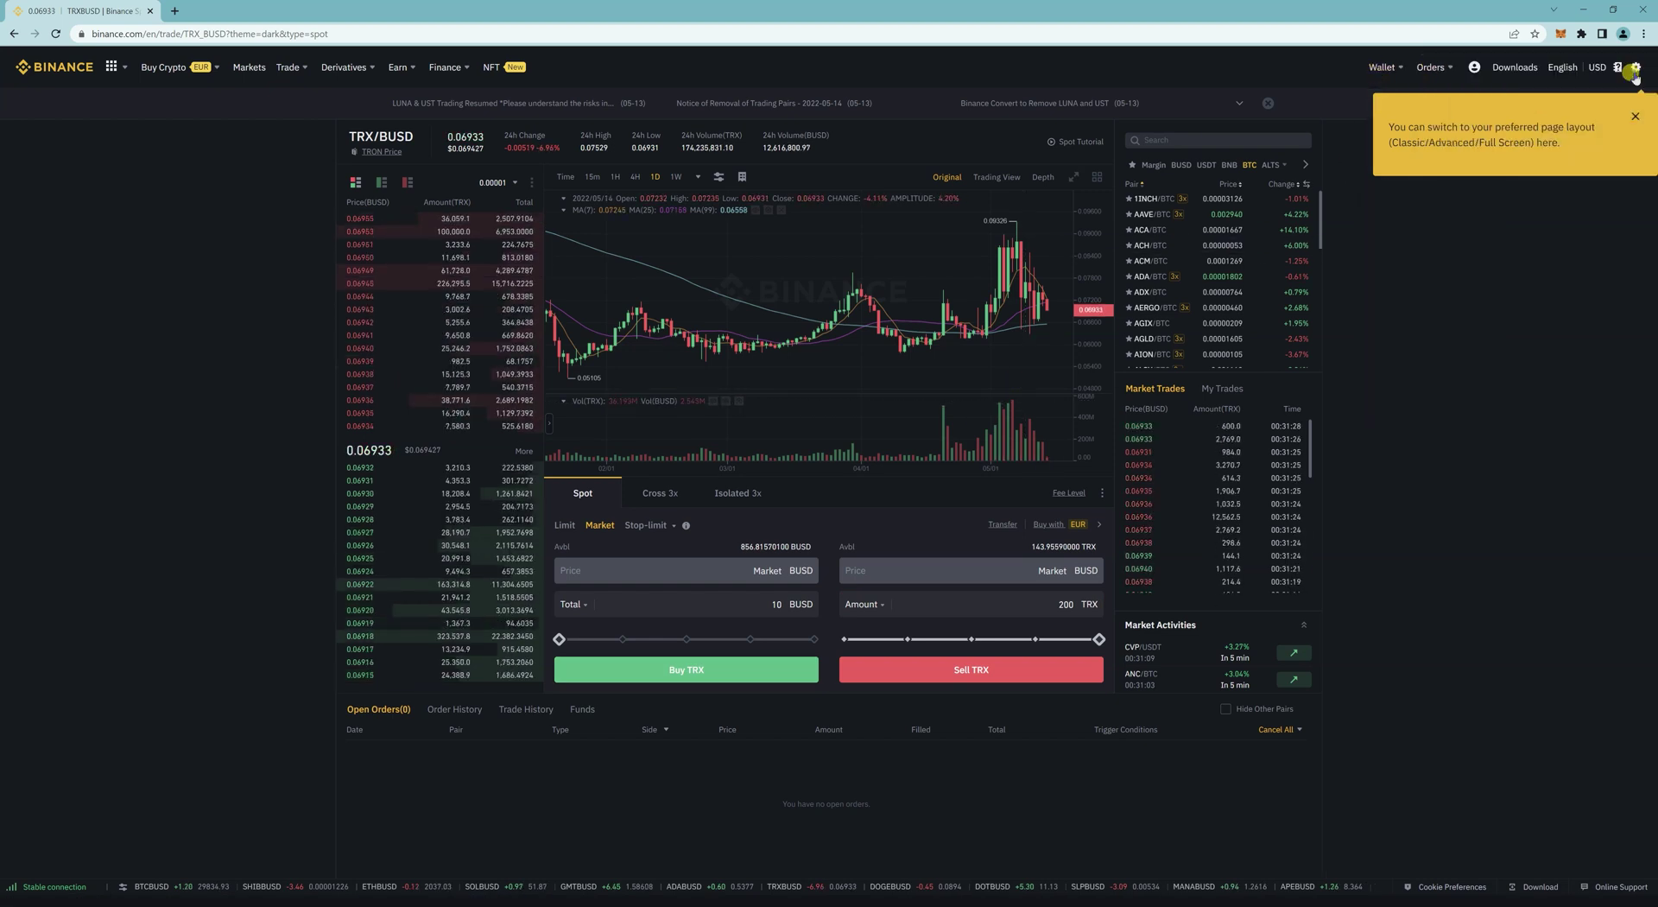
left_click(1630, 119)
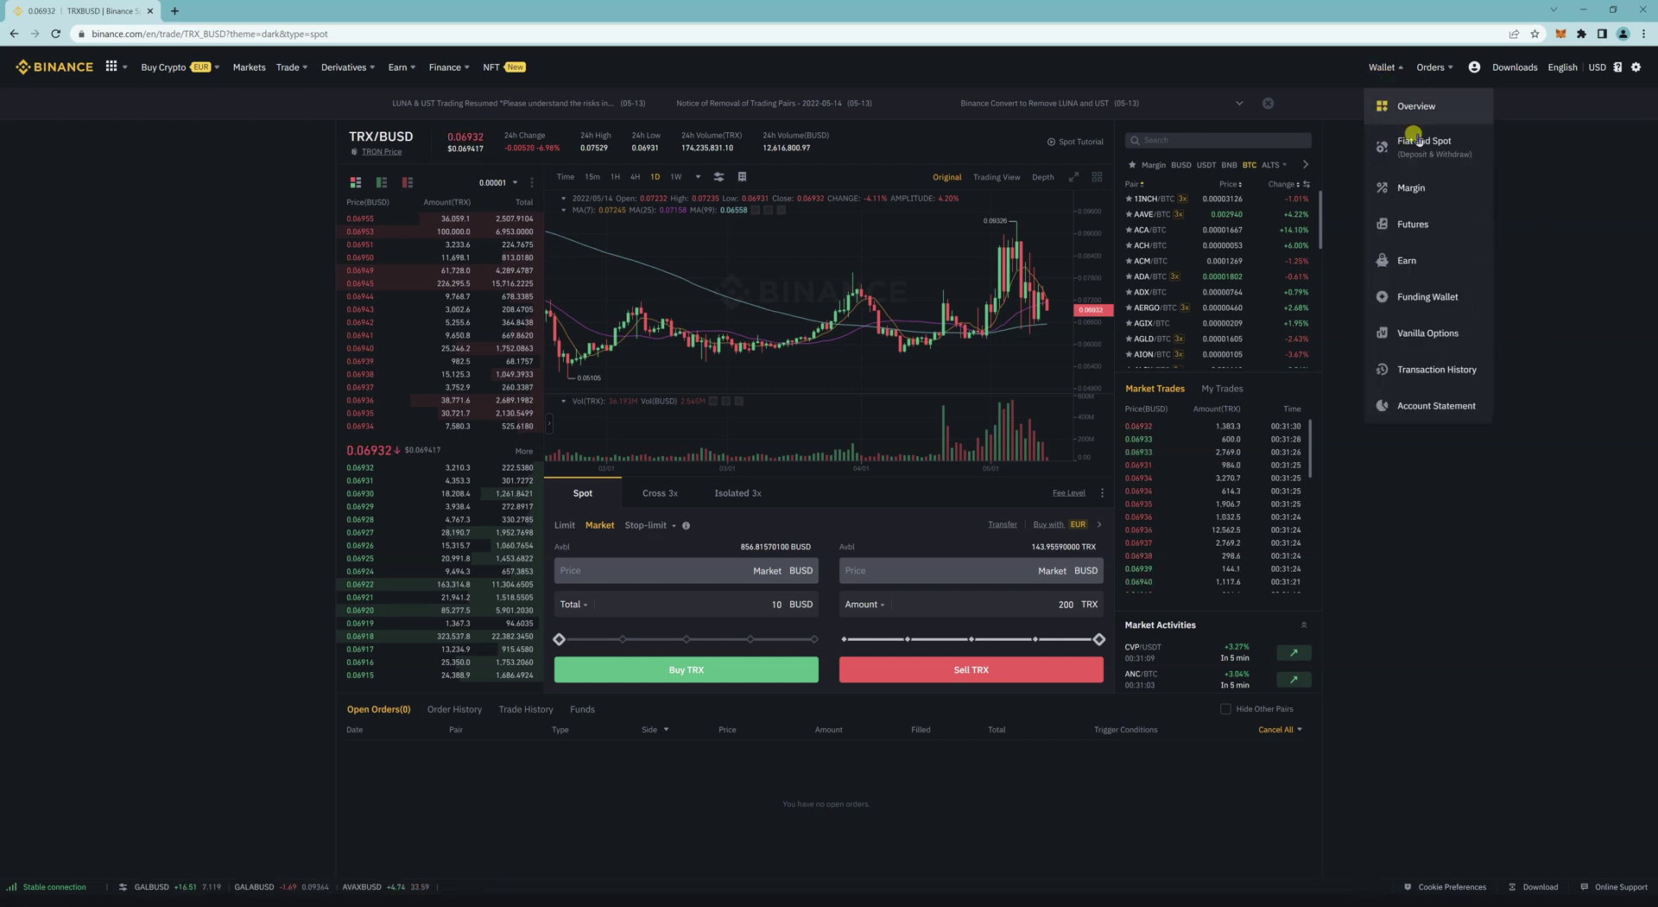
Step: Filter the Fiat and Spot wallet to trx and open the TRX withdrawal form
left_click(1445, 156)
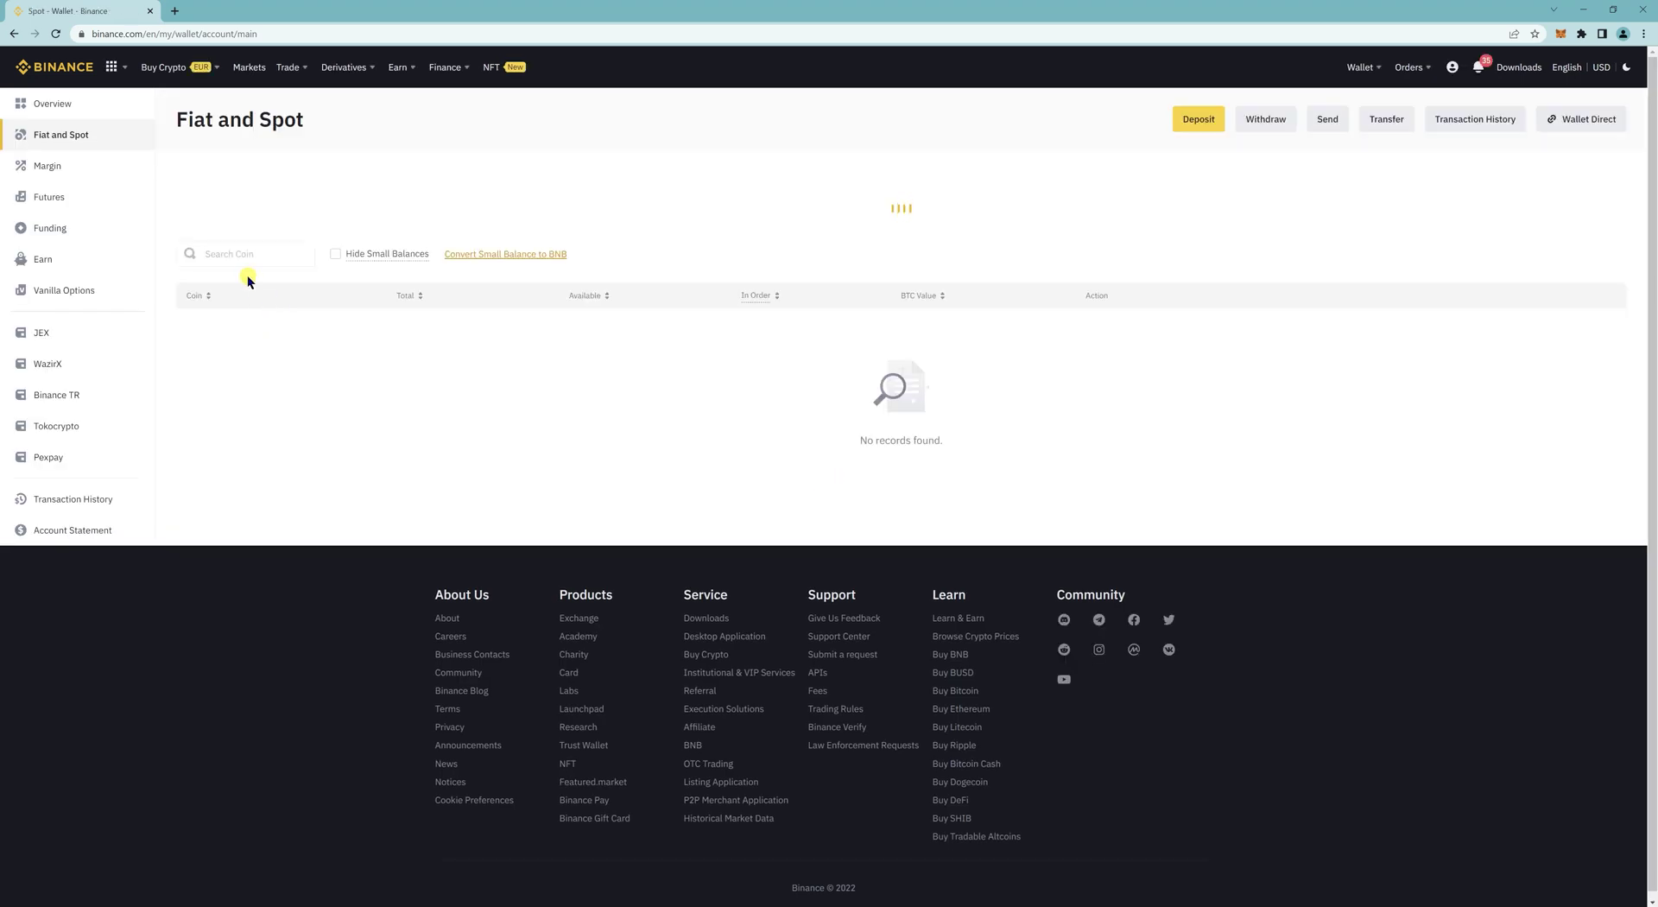
left_click(248, 254)
type("tr")
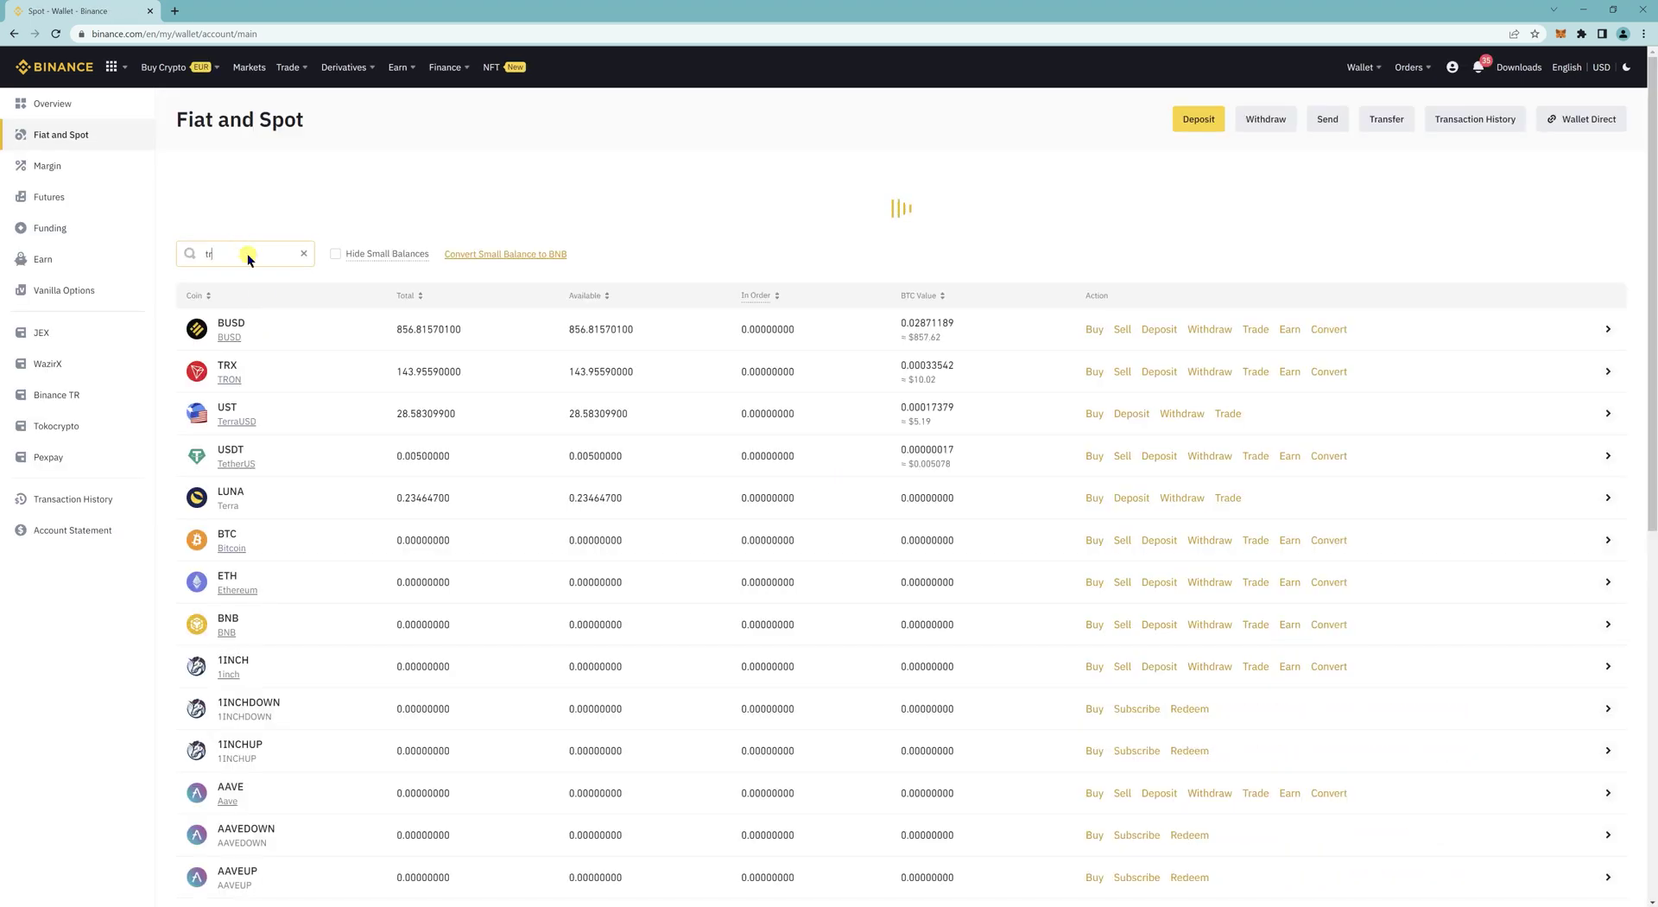
type("x")
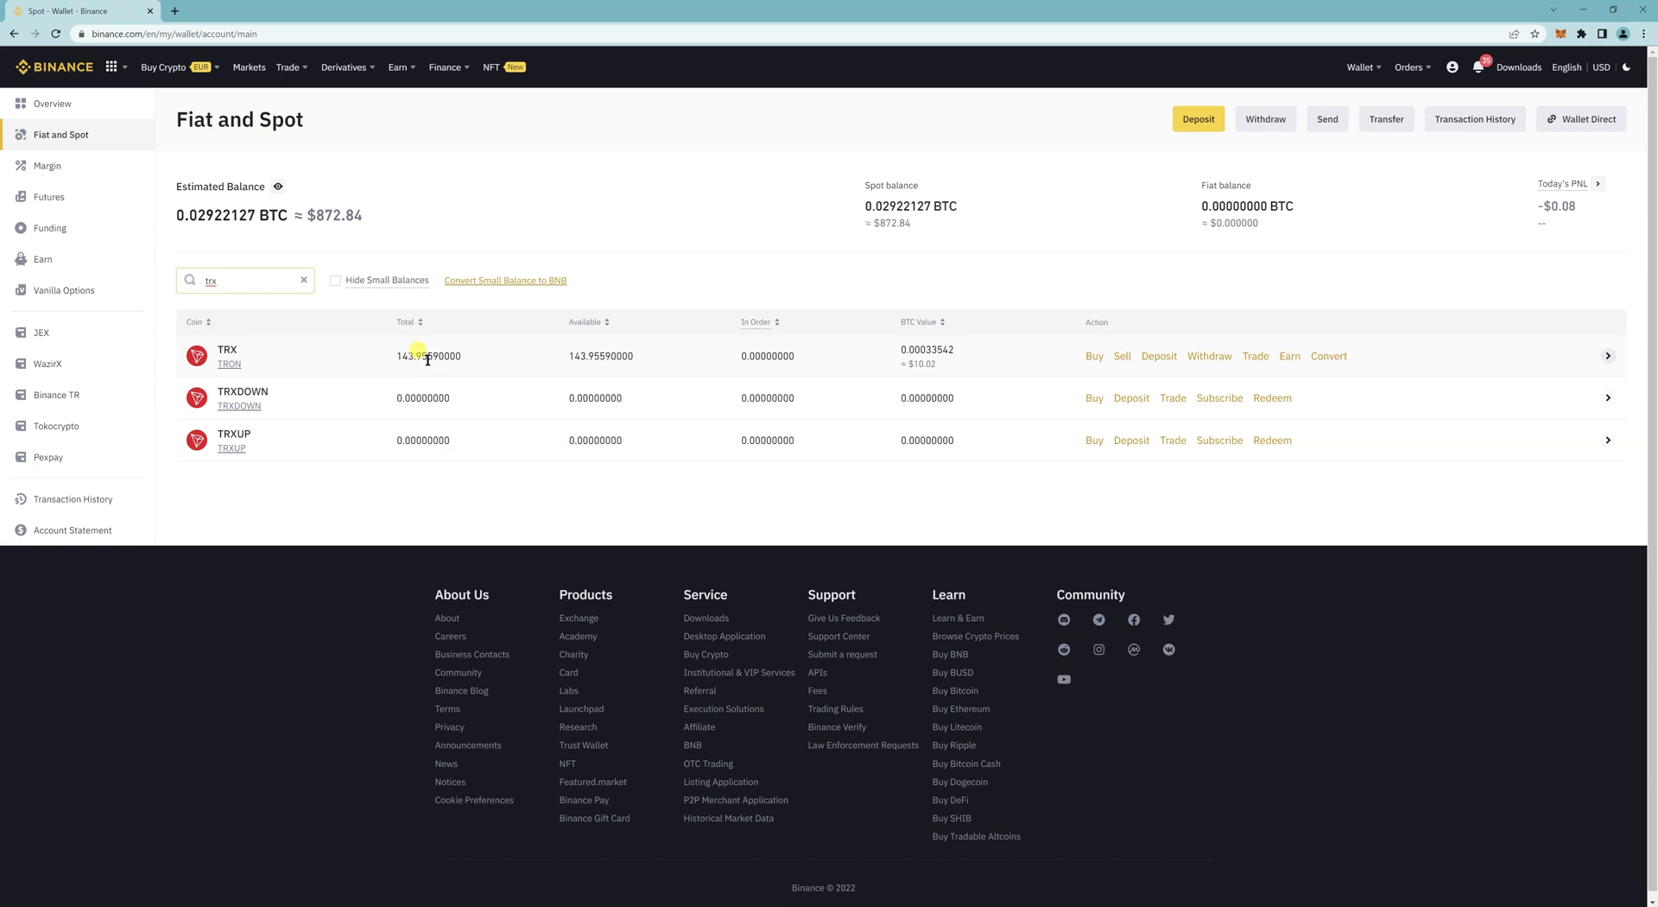
left_click(1213, 358)
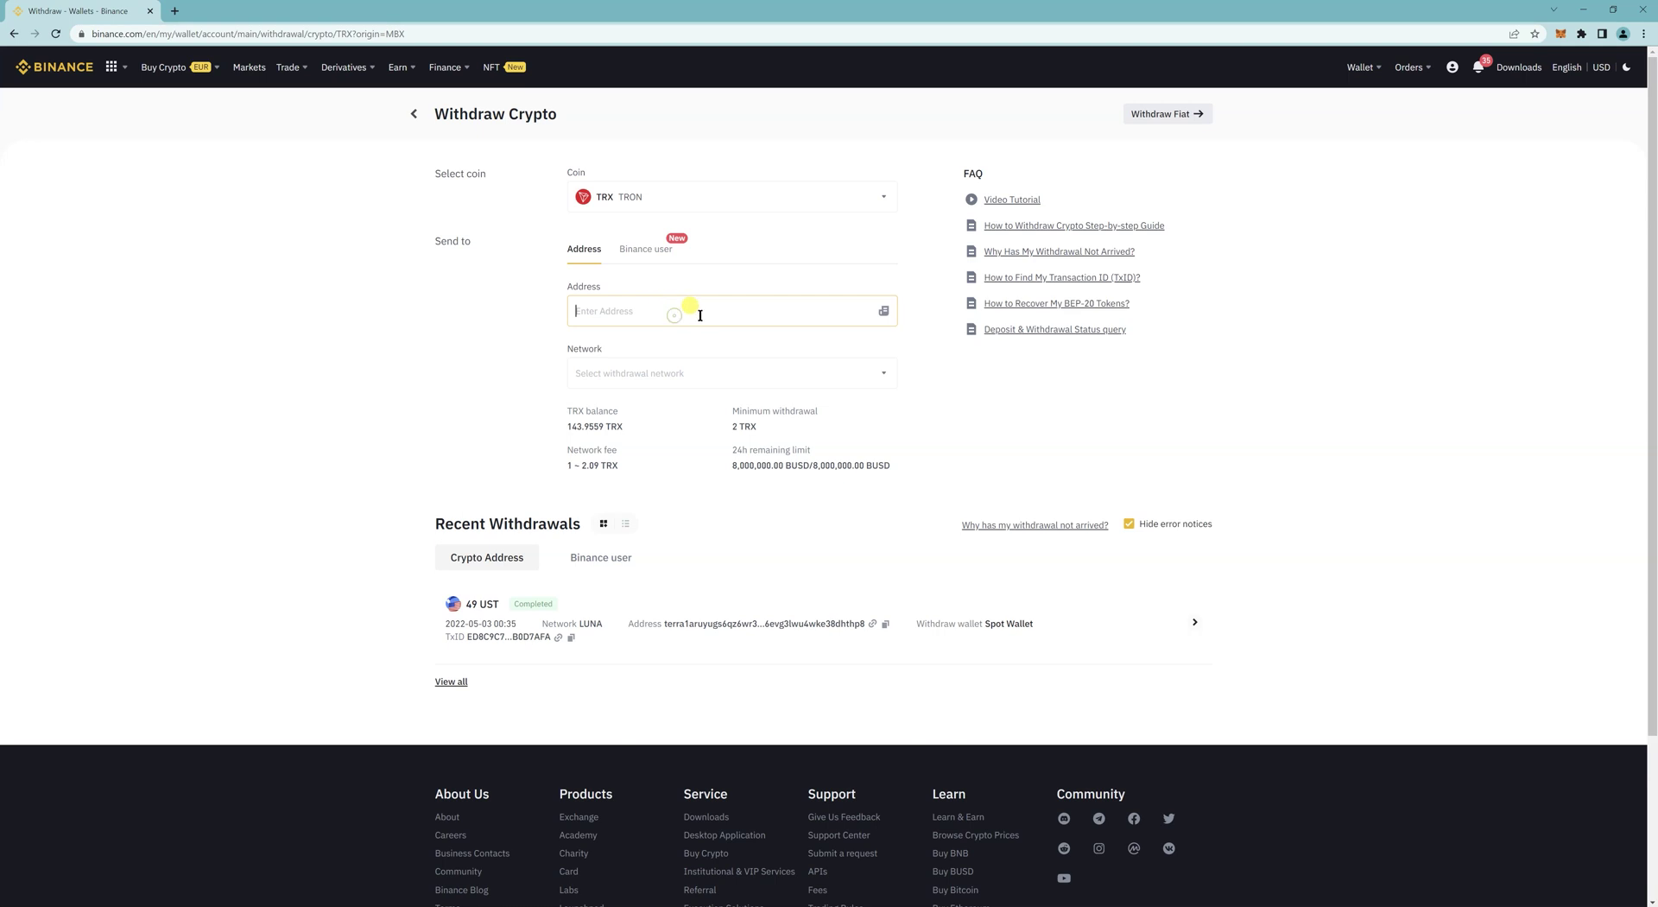
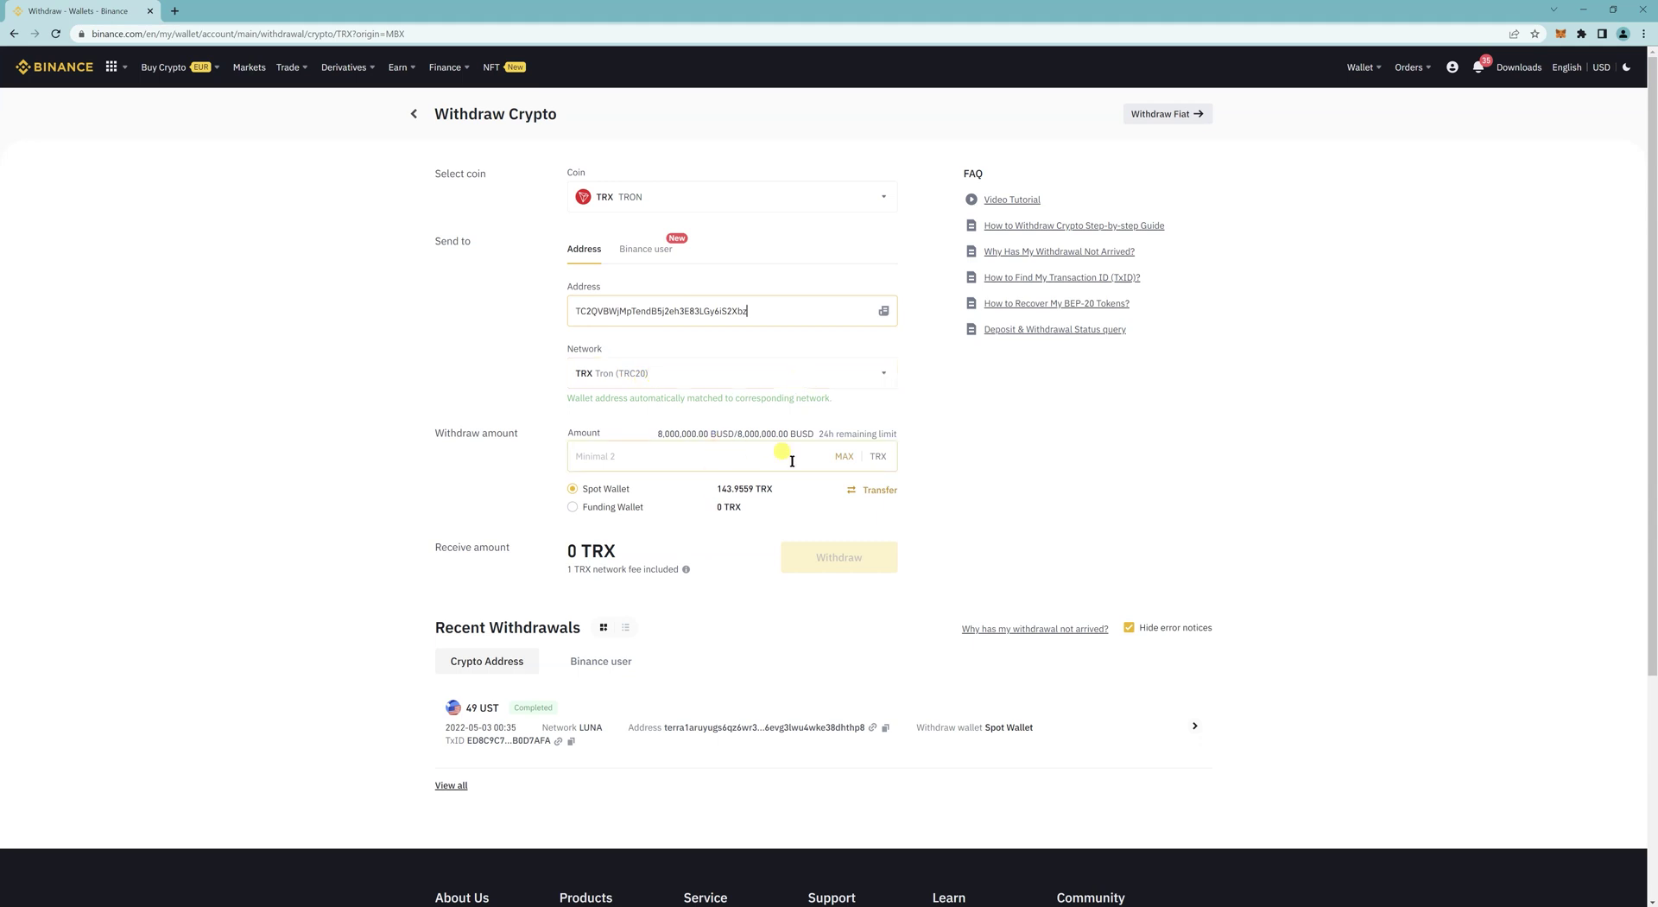
Step: Paste the destination address and withdraw the full 143.9559 TRX balance
left_click(842, 458)
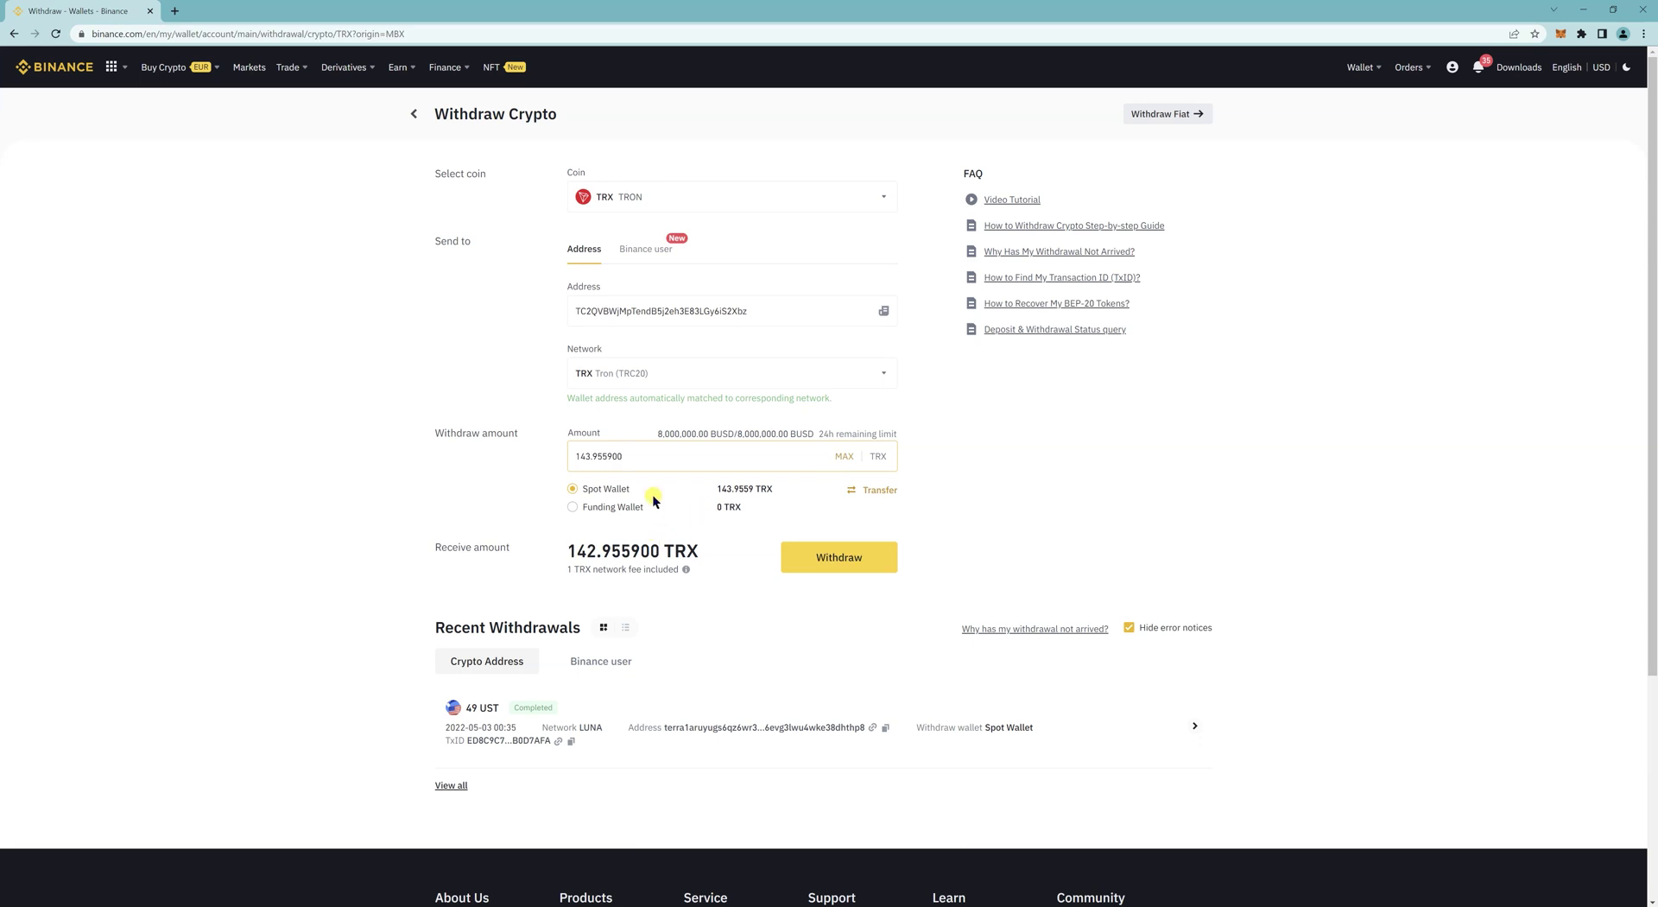
Step: Submit the TRX withdrawal, accept the risk warning, and request the e-mail verification code
left_click(843, 561)
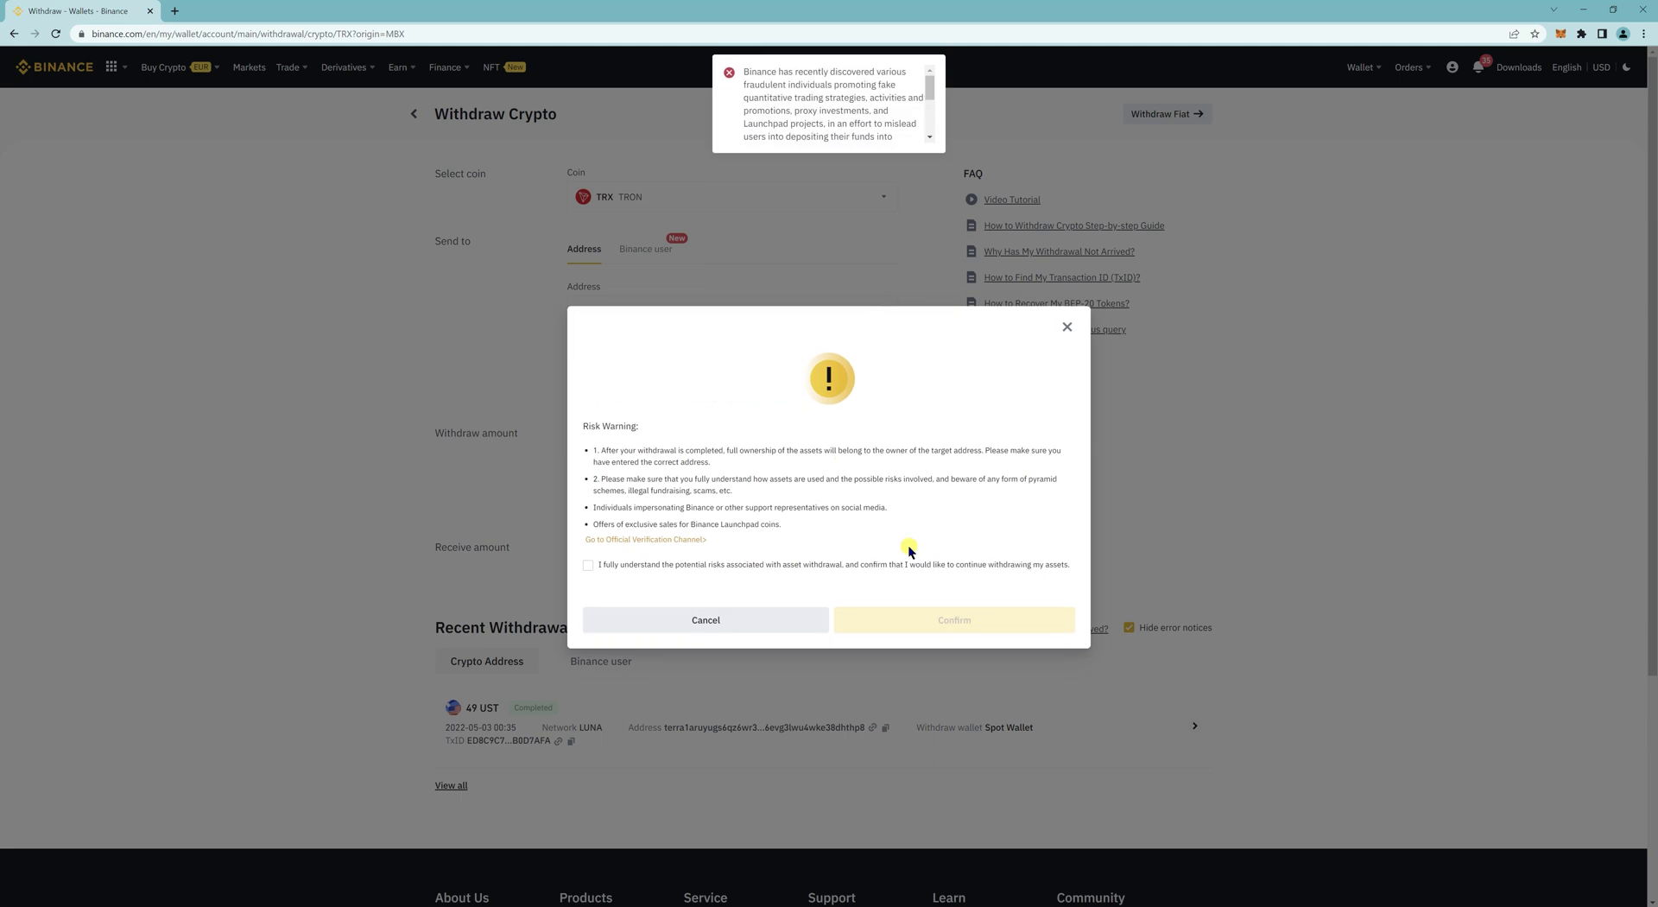
left_click(638, 566)
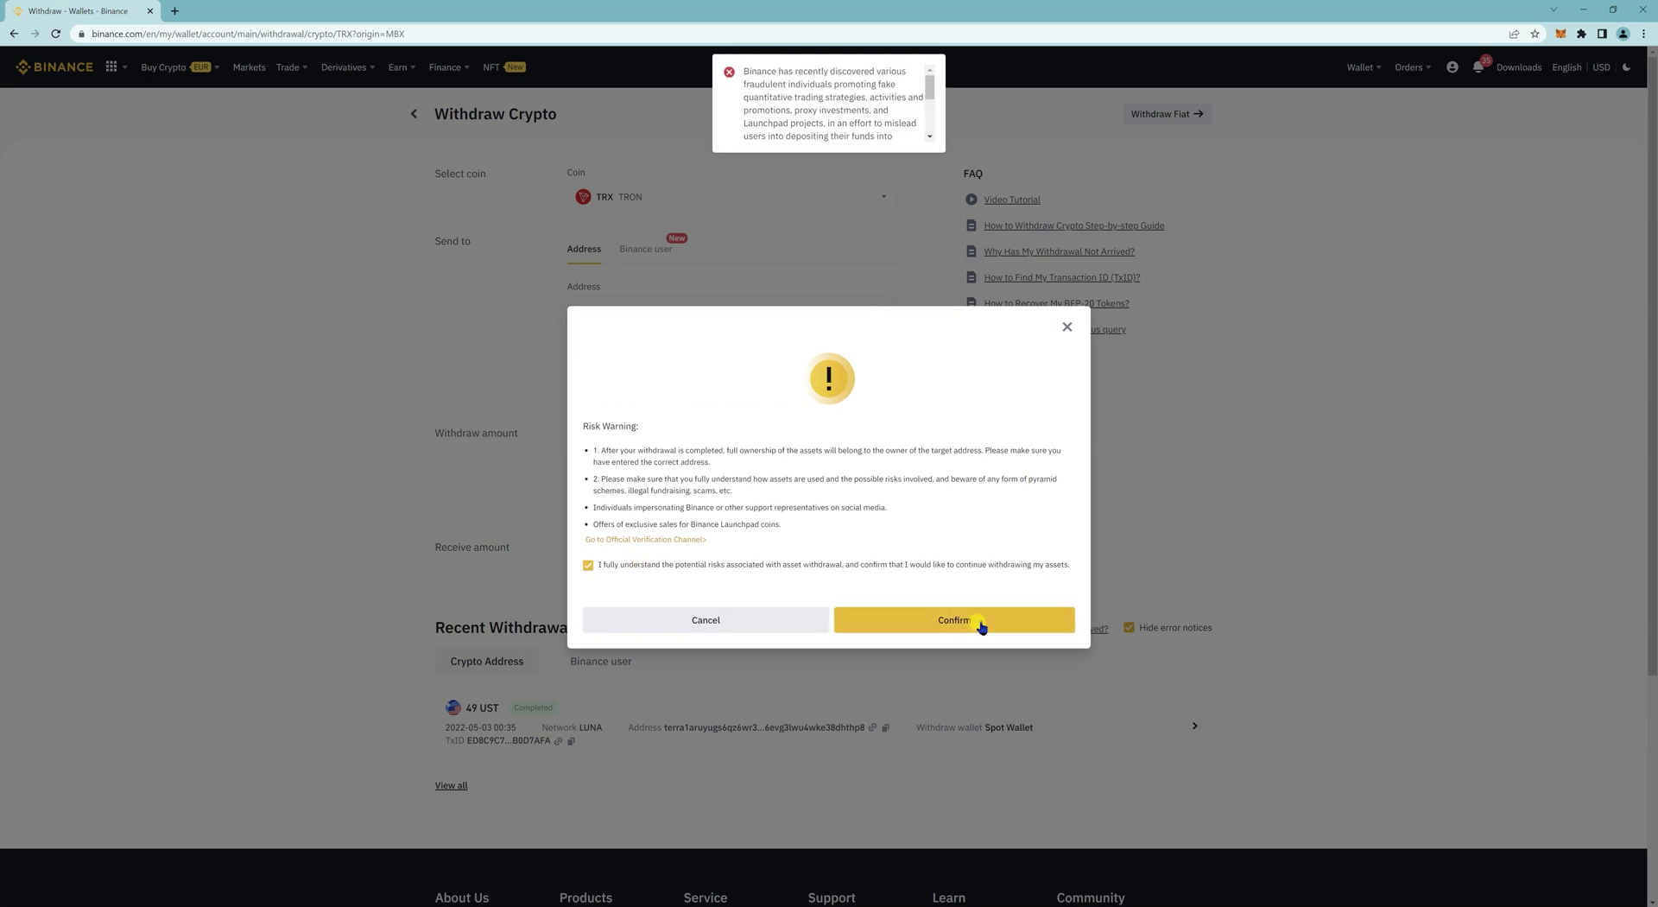
left_click(976, 622)
left_click(836, 563)
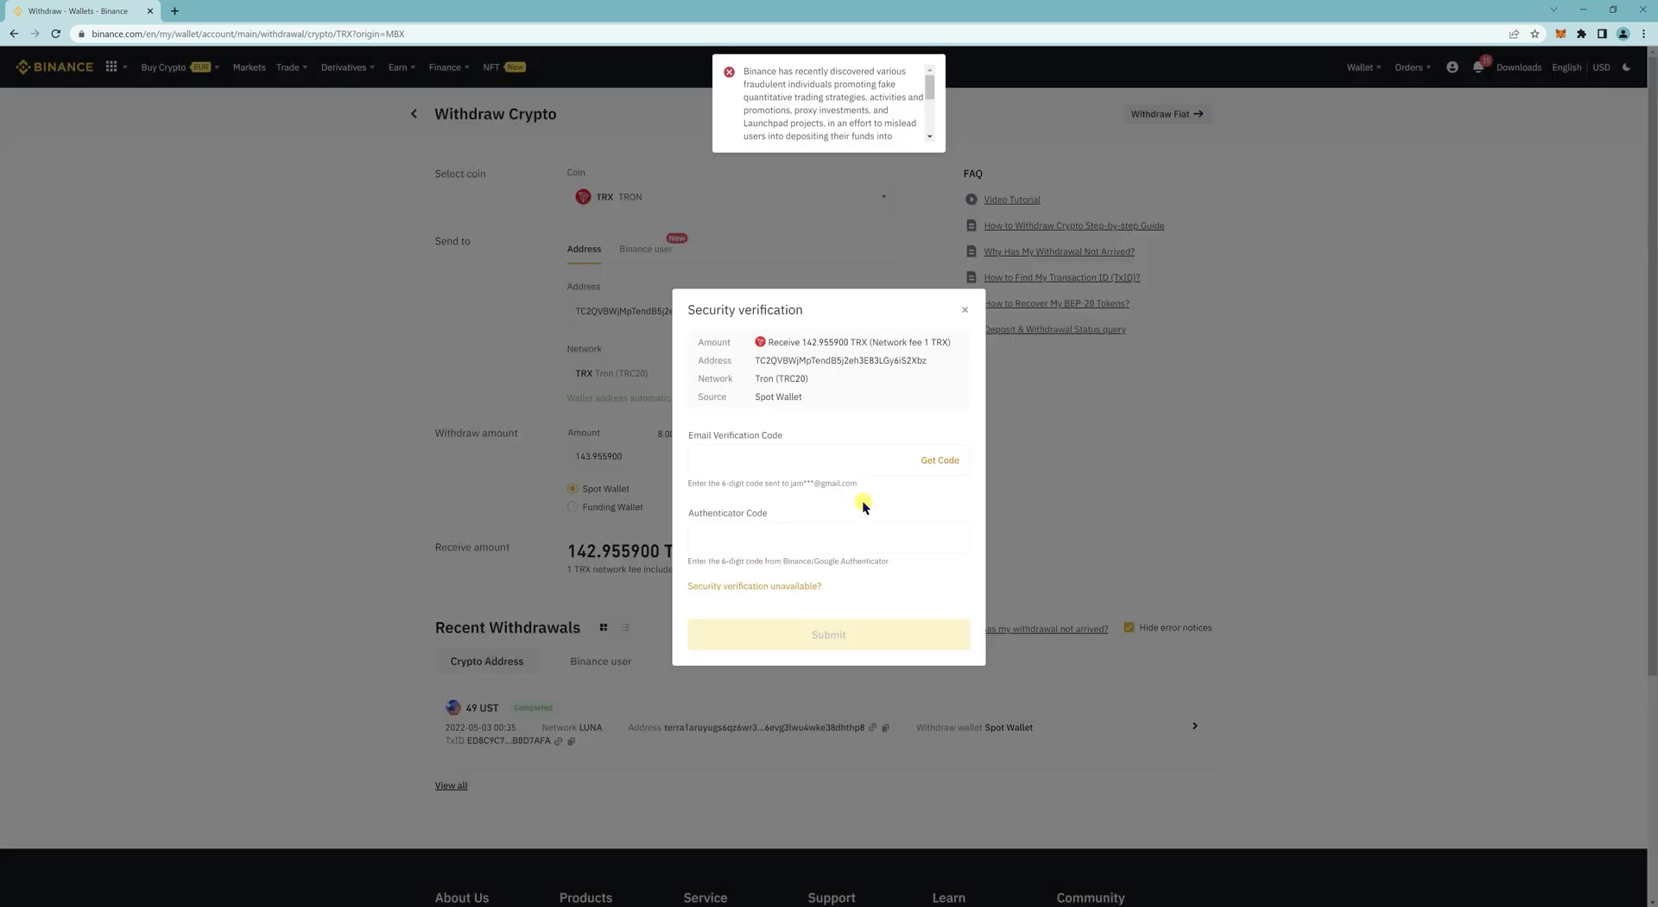
left_click(939, 461)
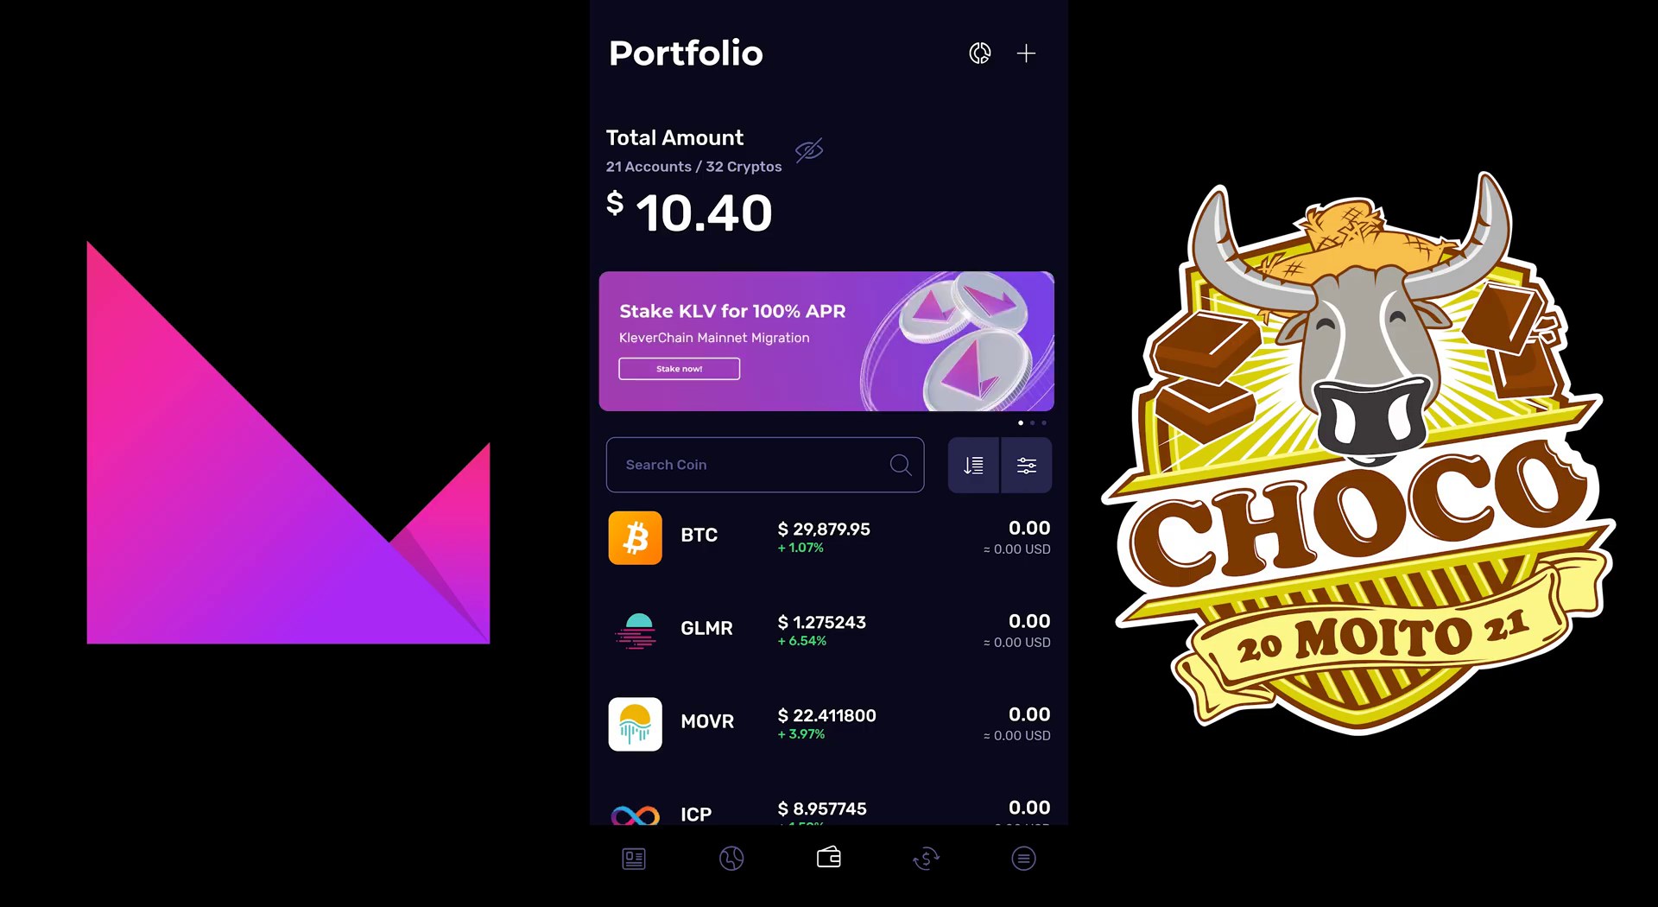
Step: Search the Klever coin list for trx and open the TRX Main Account
left_click(743, 465)
type("trx")
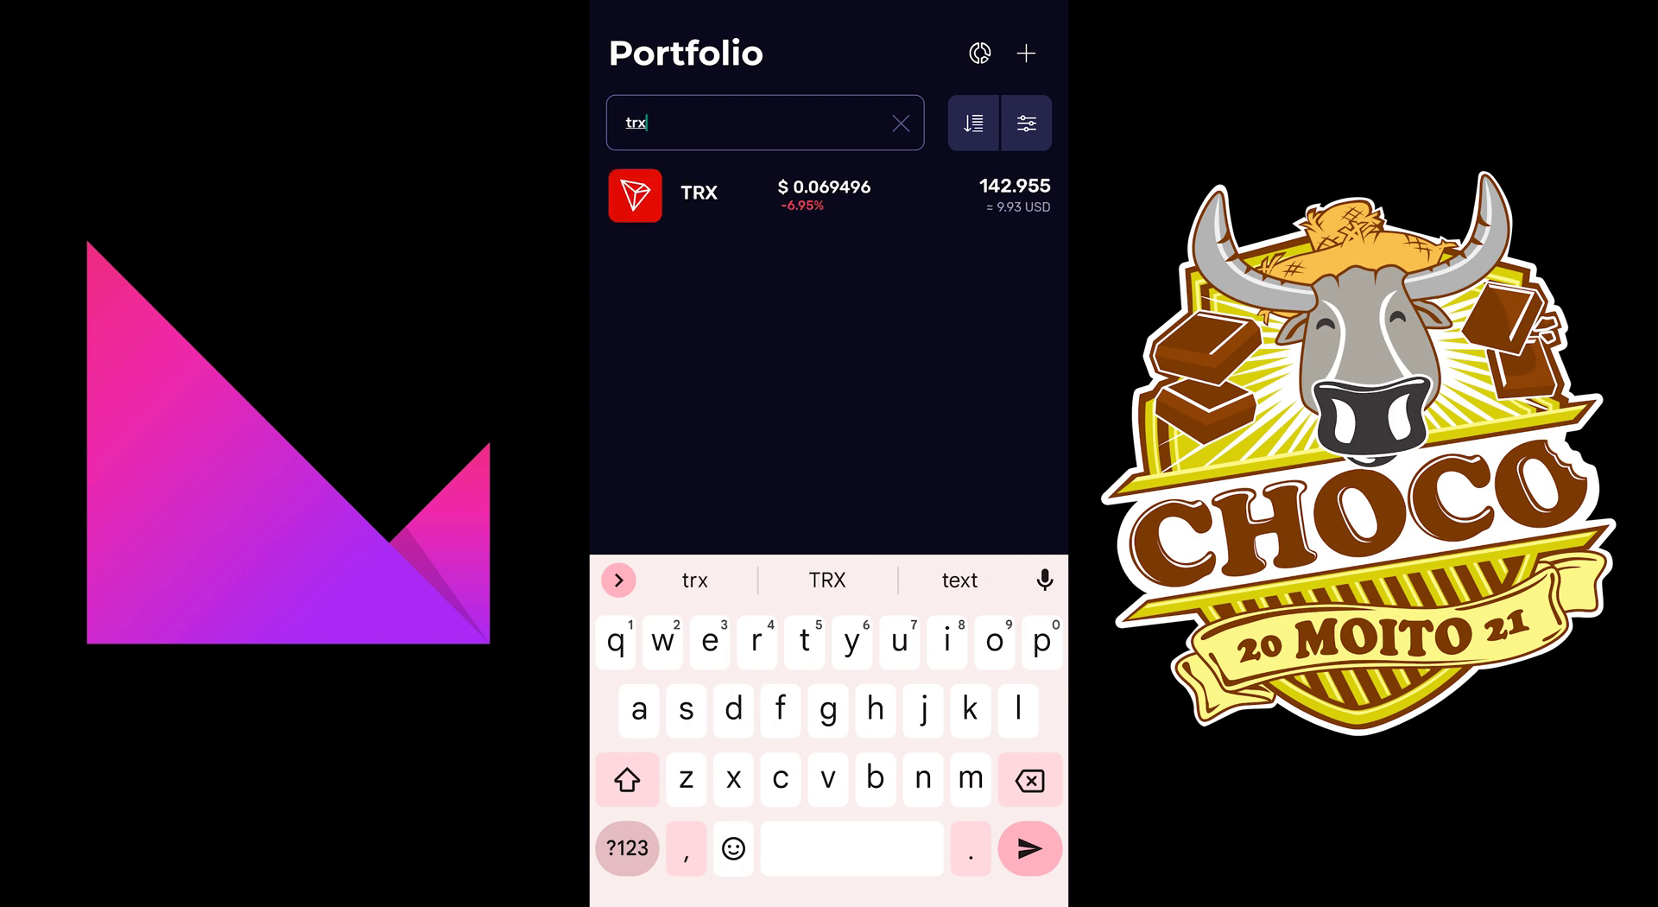
key("Return")
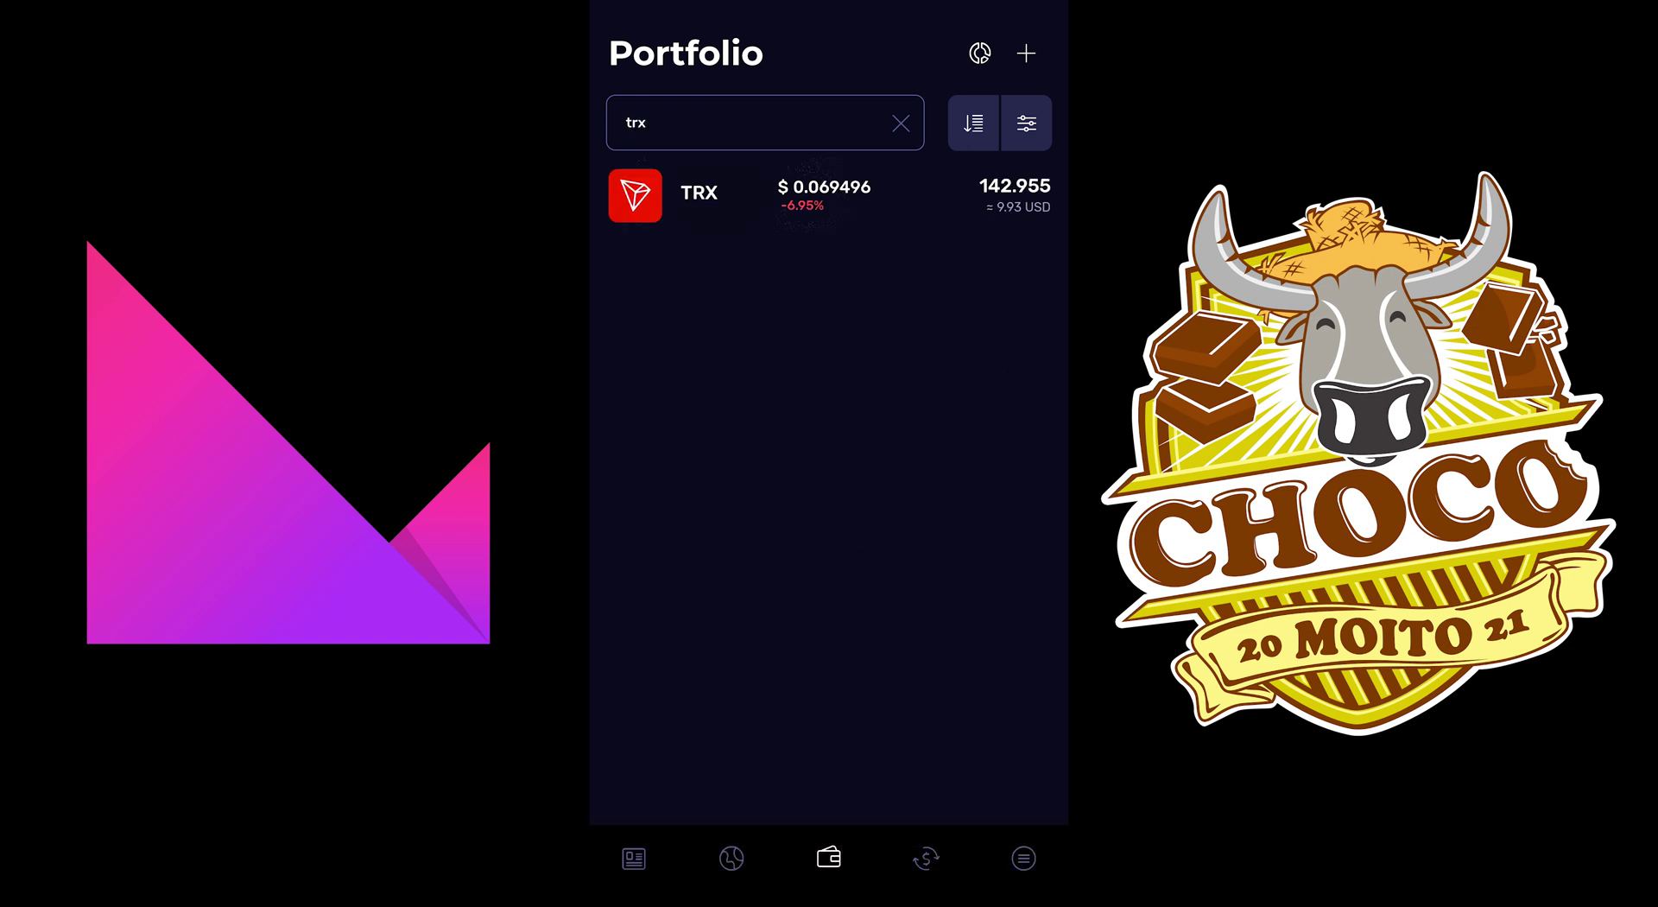
left_click(700, 194)
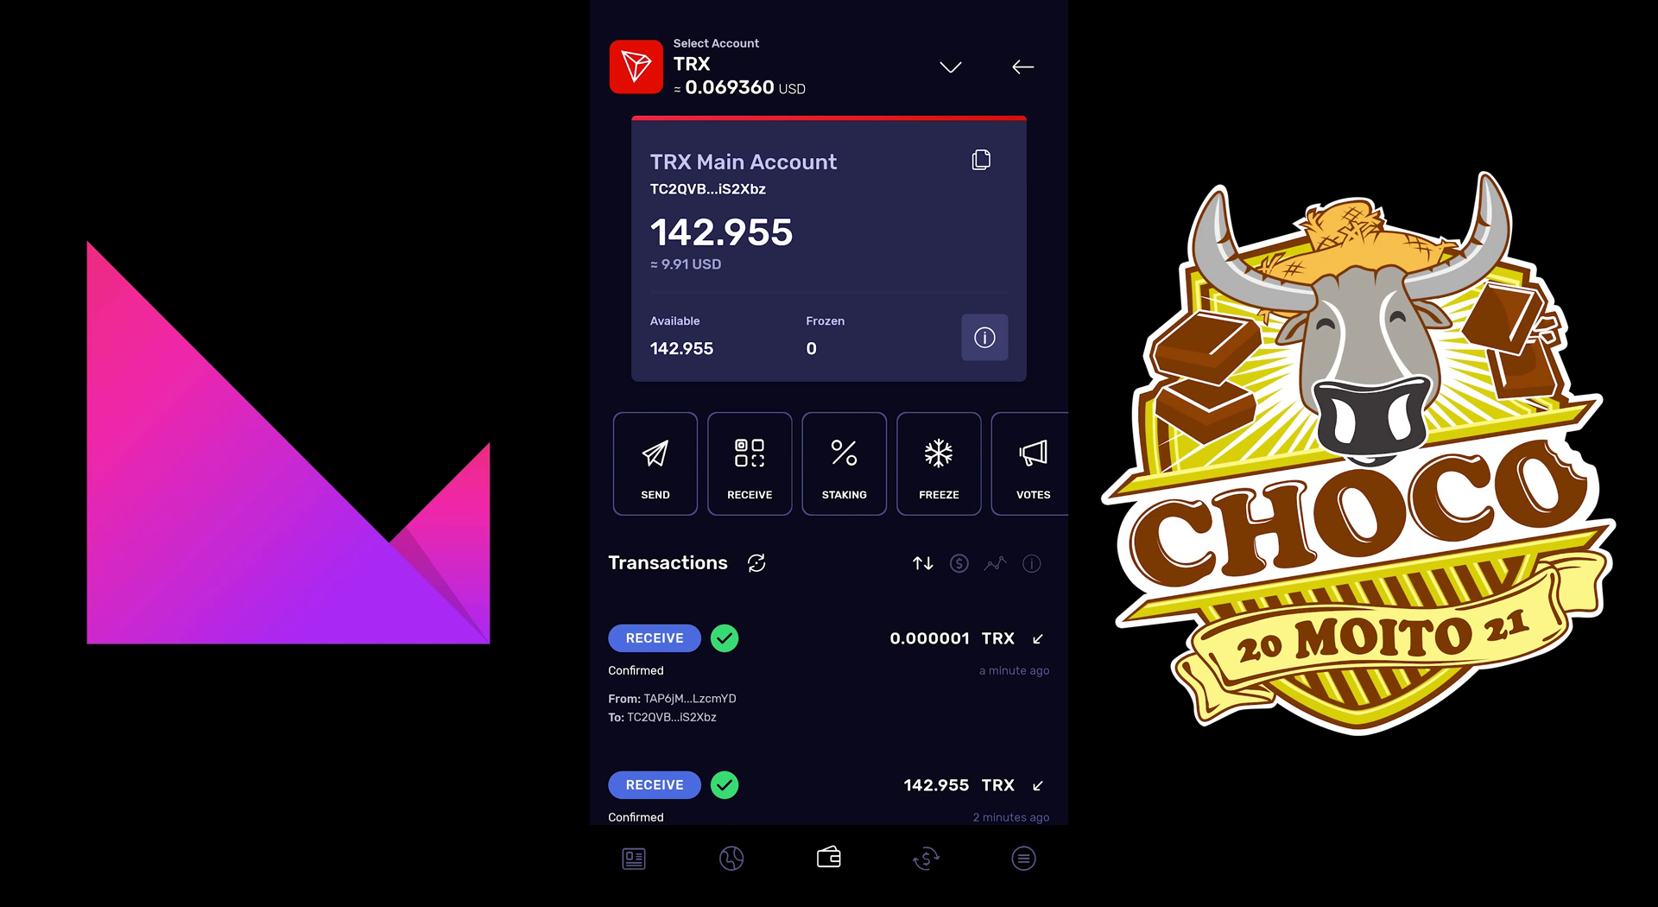
Step: Copy the TRX account address and paste it into the in-app browser's URL field to check it
left_click(830, 93)
left_click(981, 160)
left_click(731, 858)
left_click(829, 259)
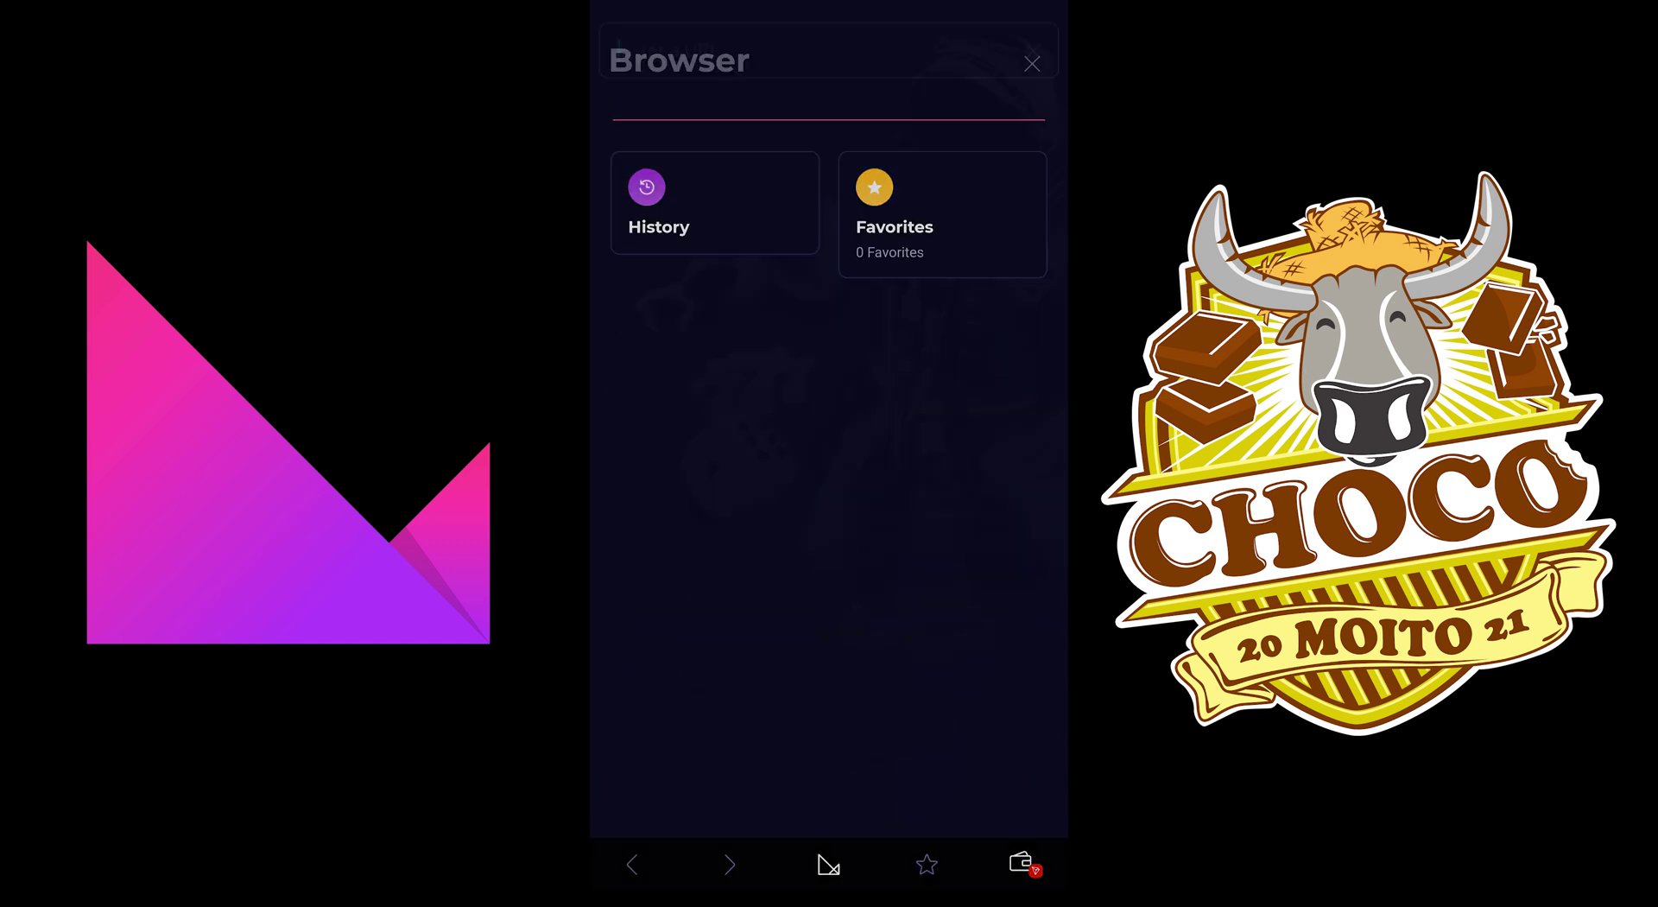
left_click(618, 50)
left_click(648, 126)
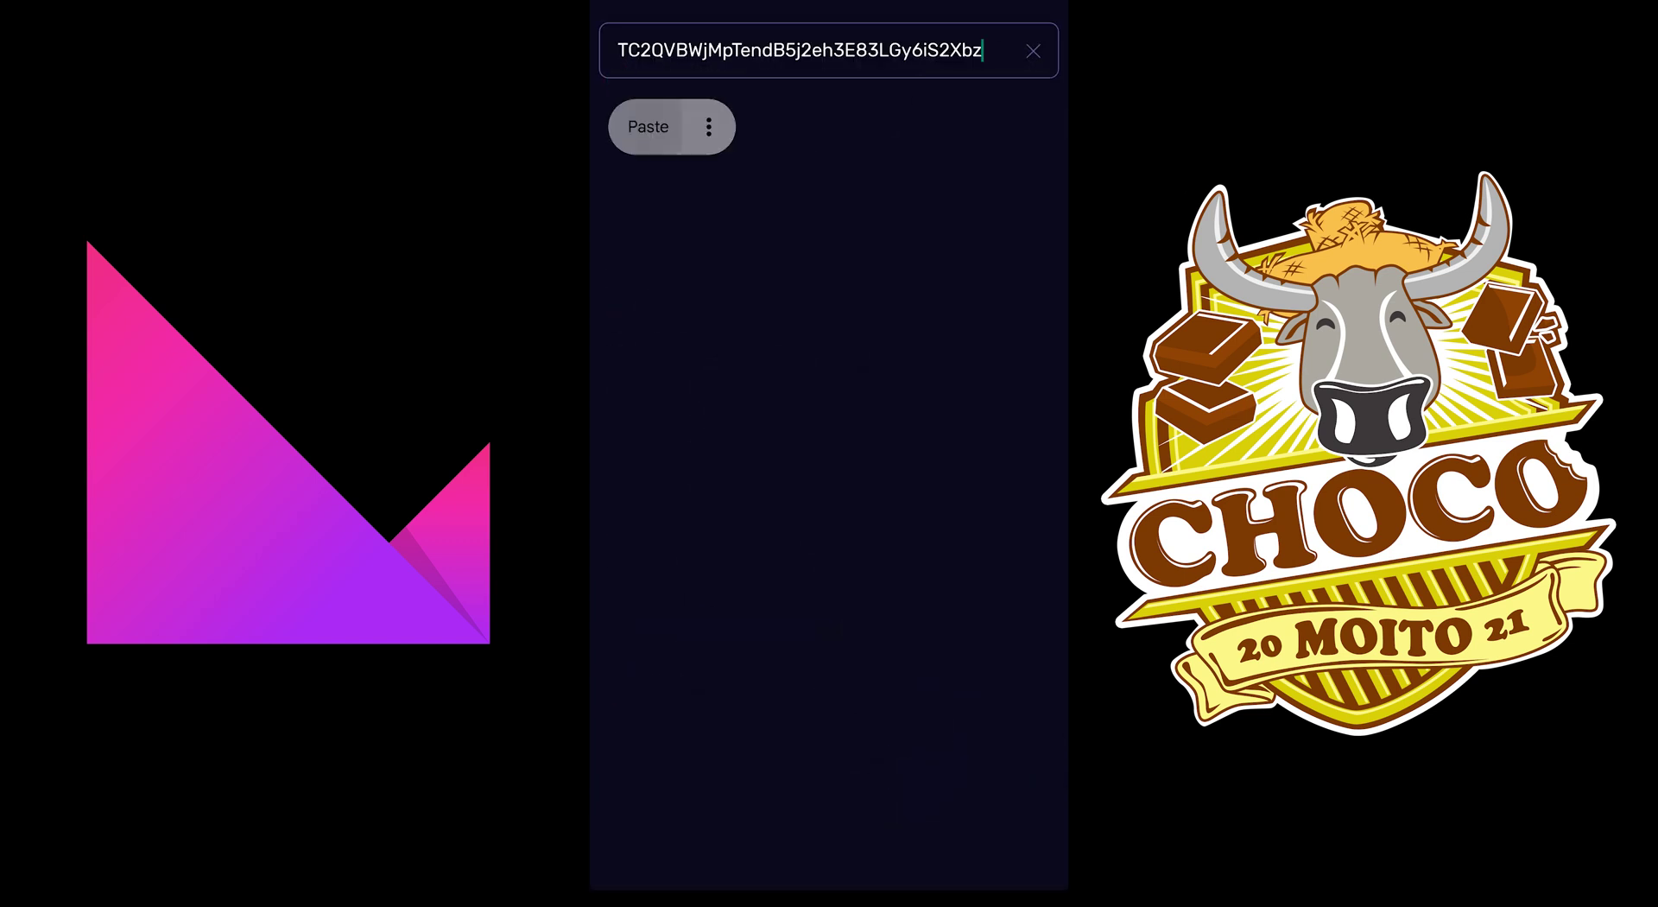
Step: Clear the pasted address and close the browser, back to the Portfolio
left_click(1033, 50)
left_click(1033, 50)
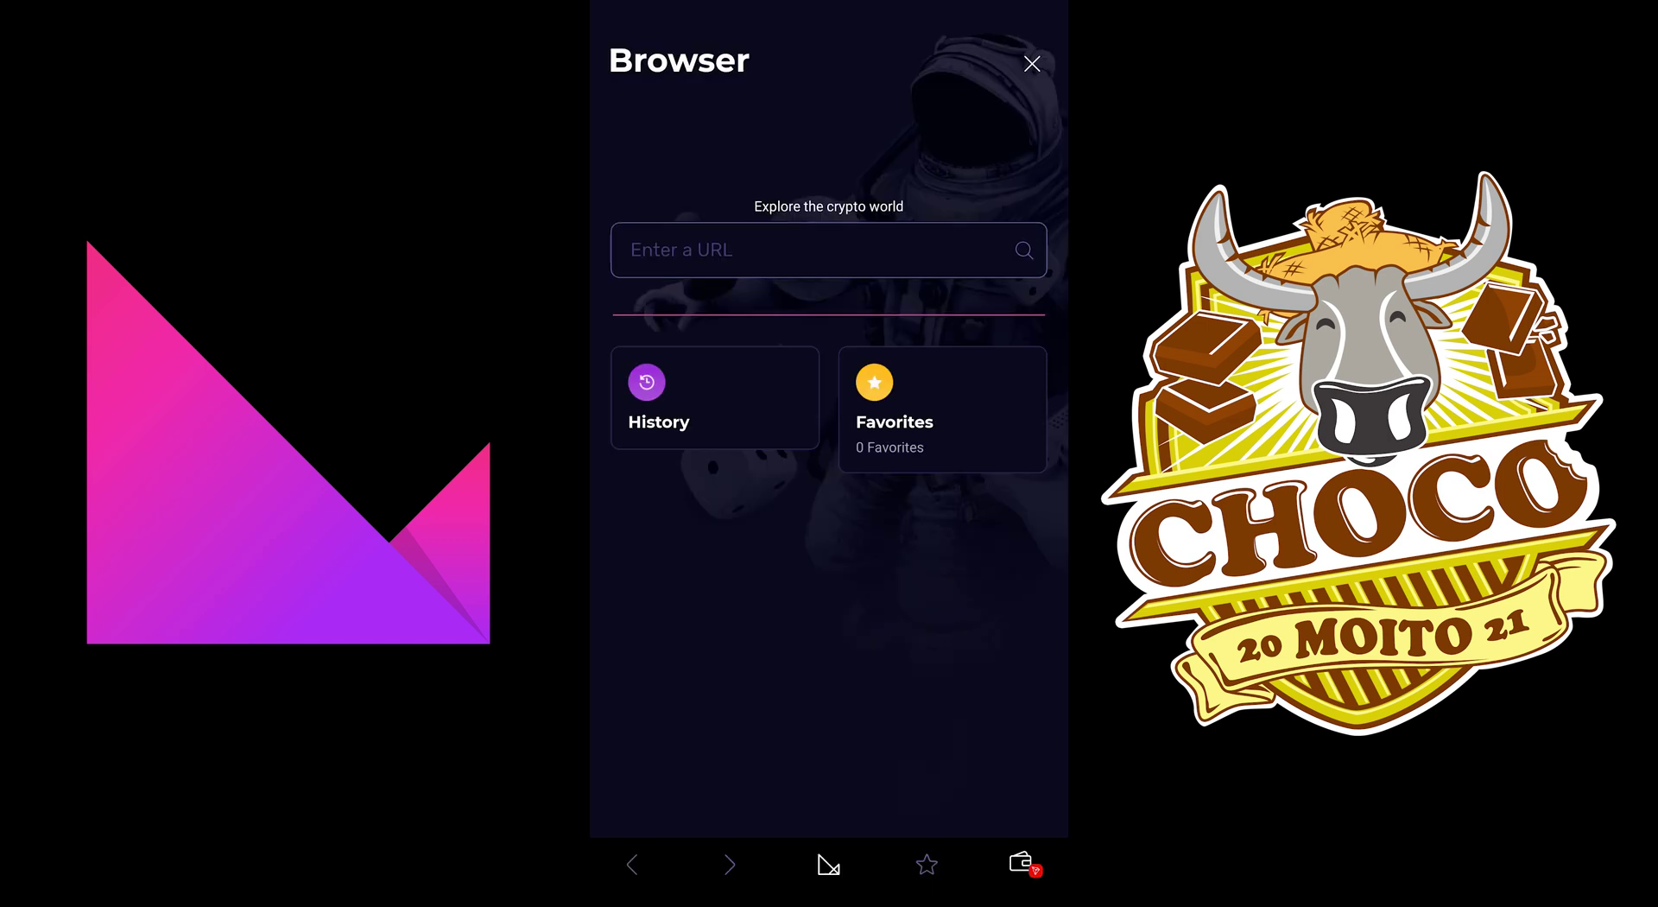
left_click(1032, 63)
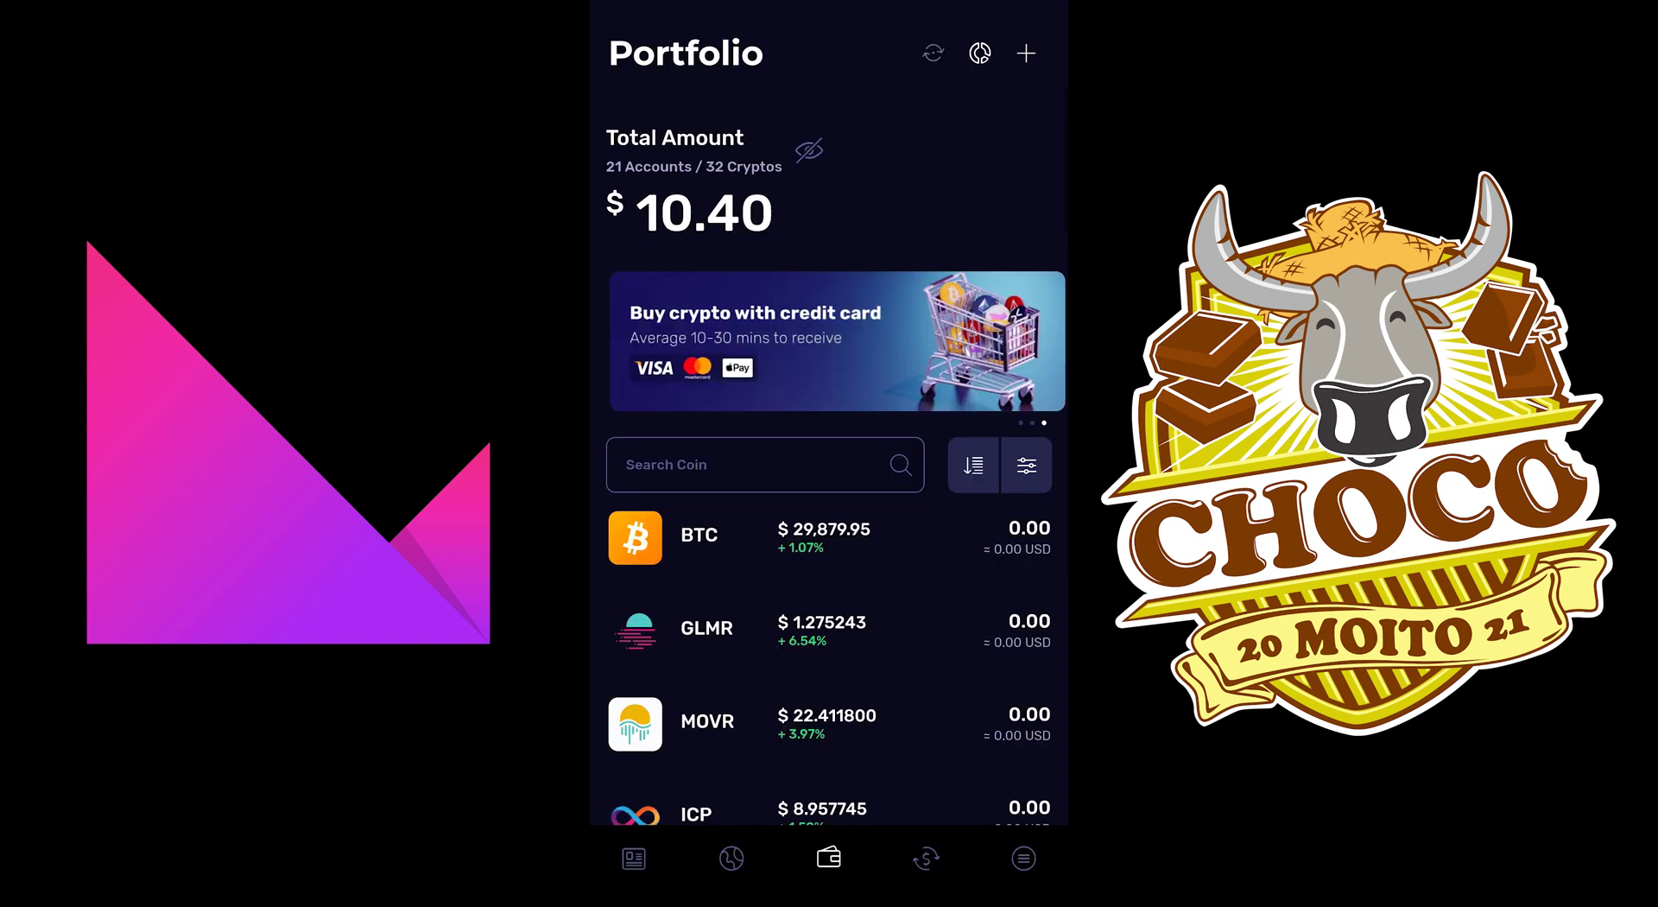
left_click(742, 464)
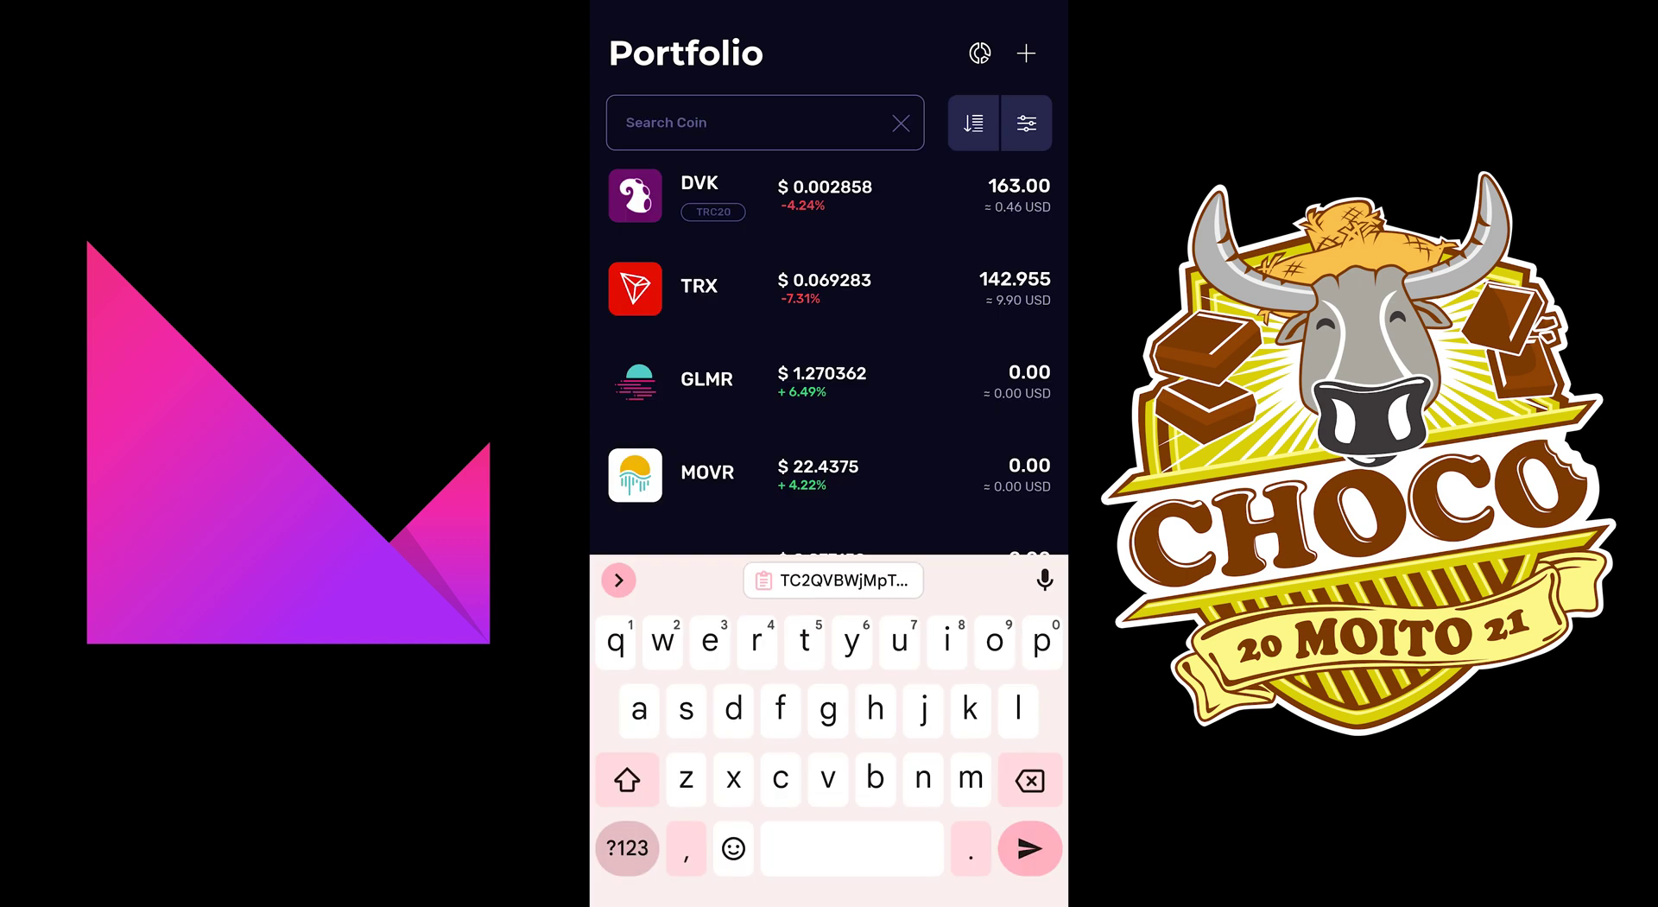
key("Escape")
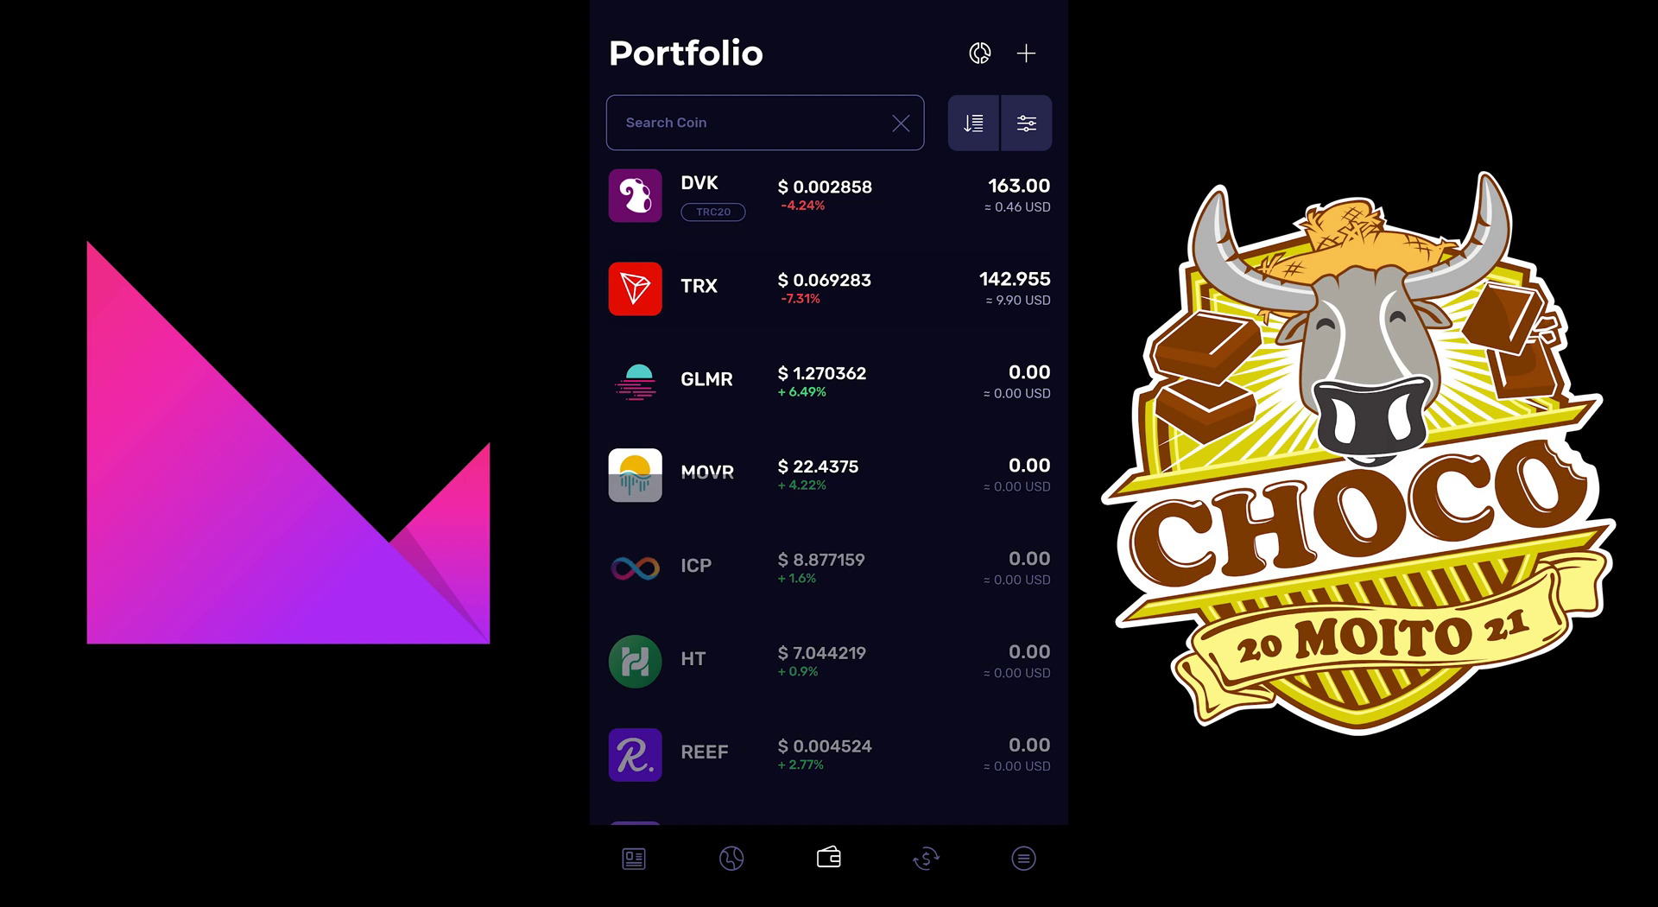
left_click(699, 286)
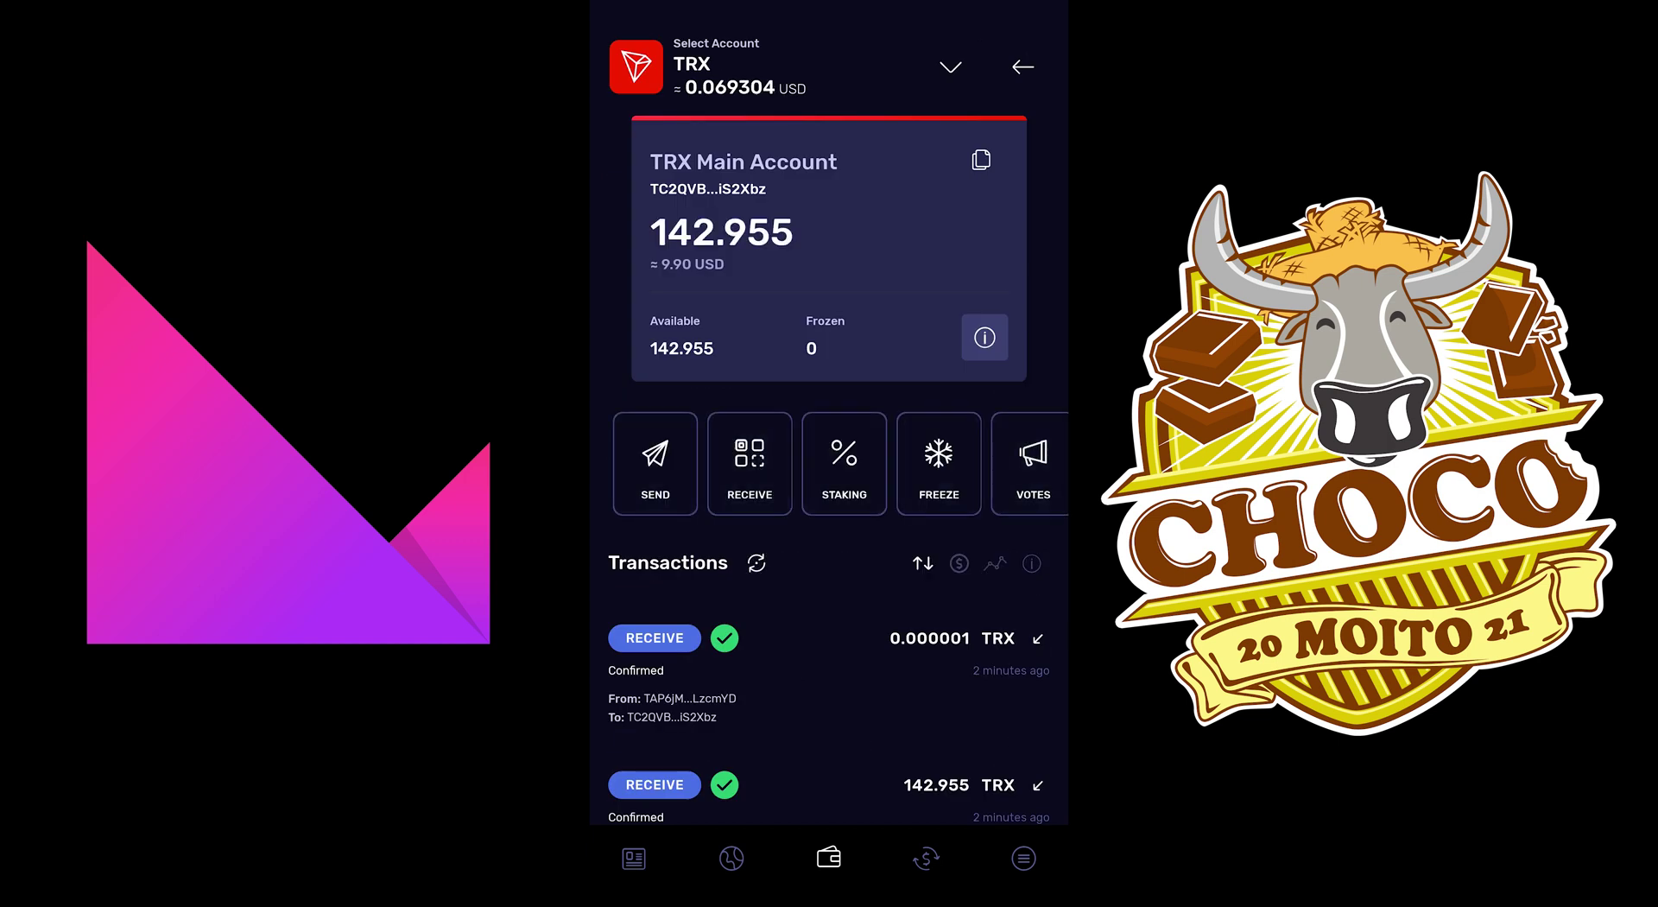
Step: Start a TRX send, enter 100 TRX as the amount, and move to the To field
left_click(656, 464)
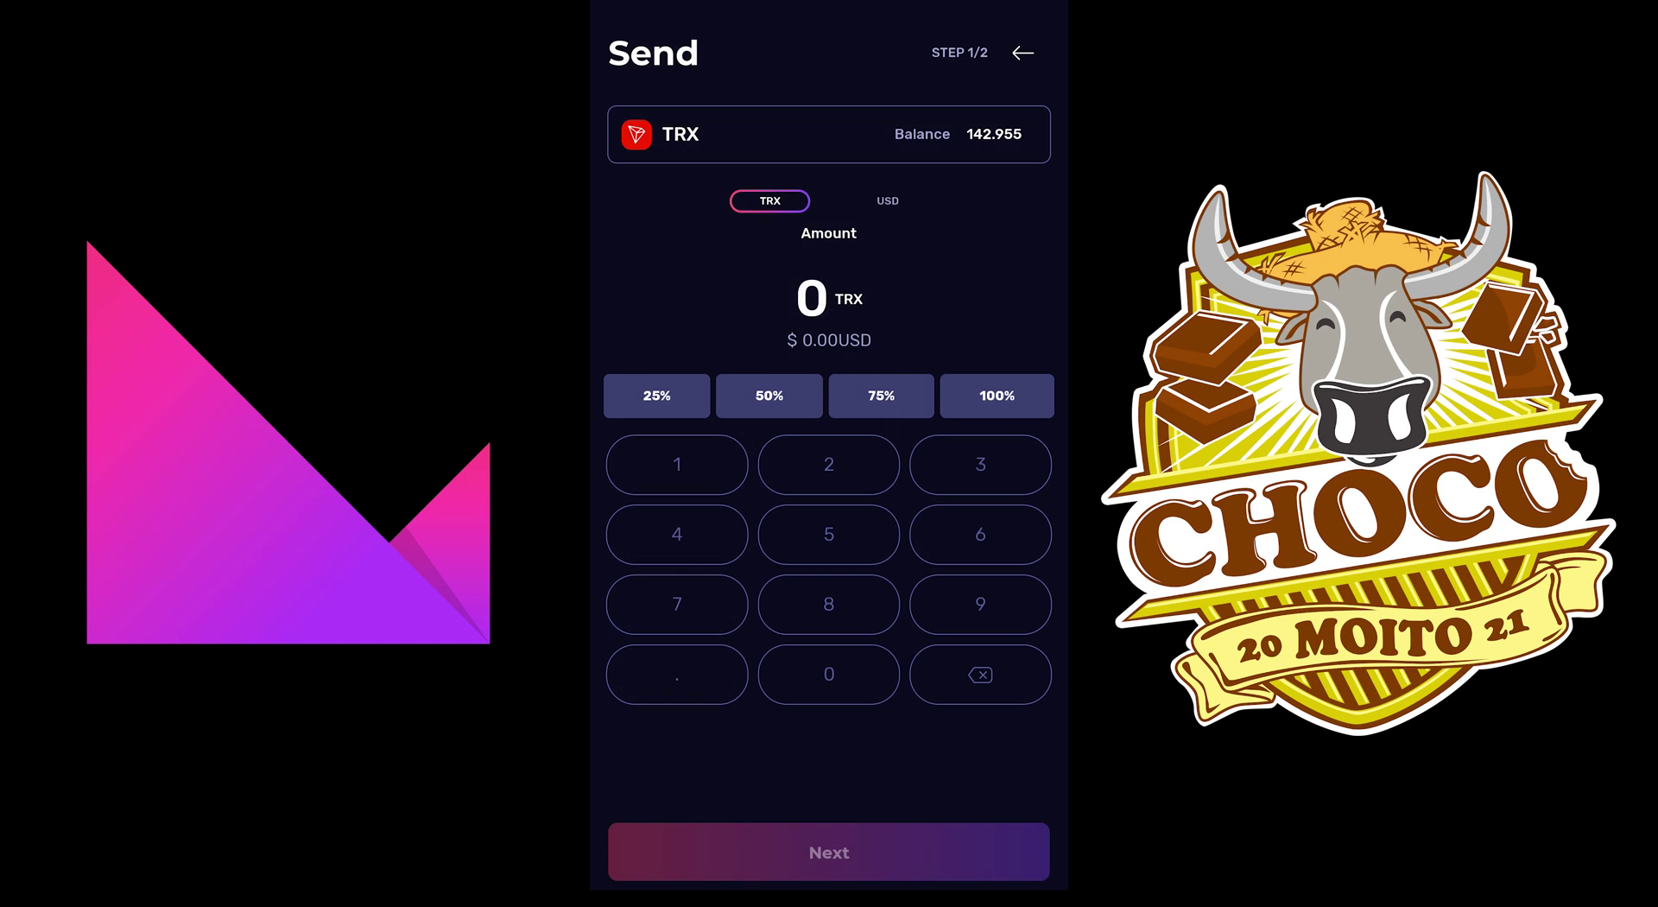
left_click(678, 464)
left_click(677, 534)
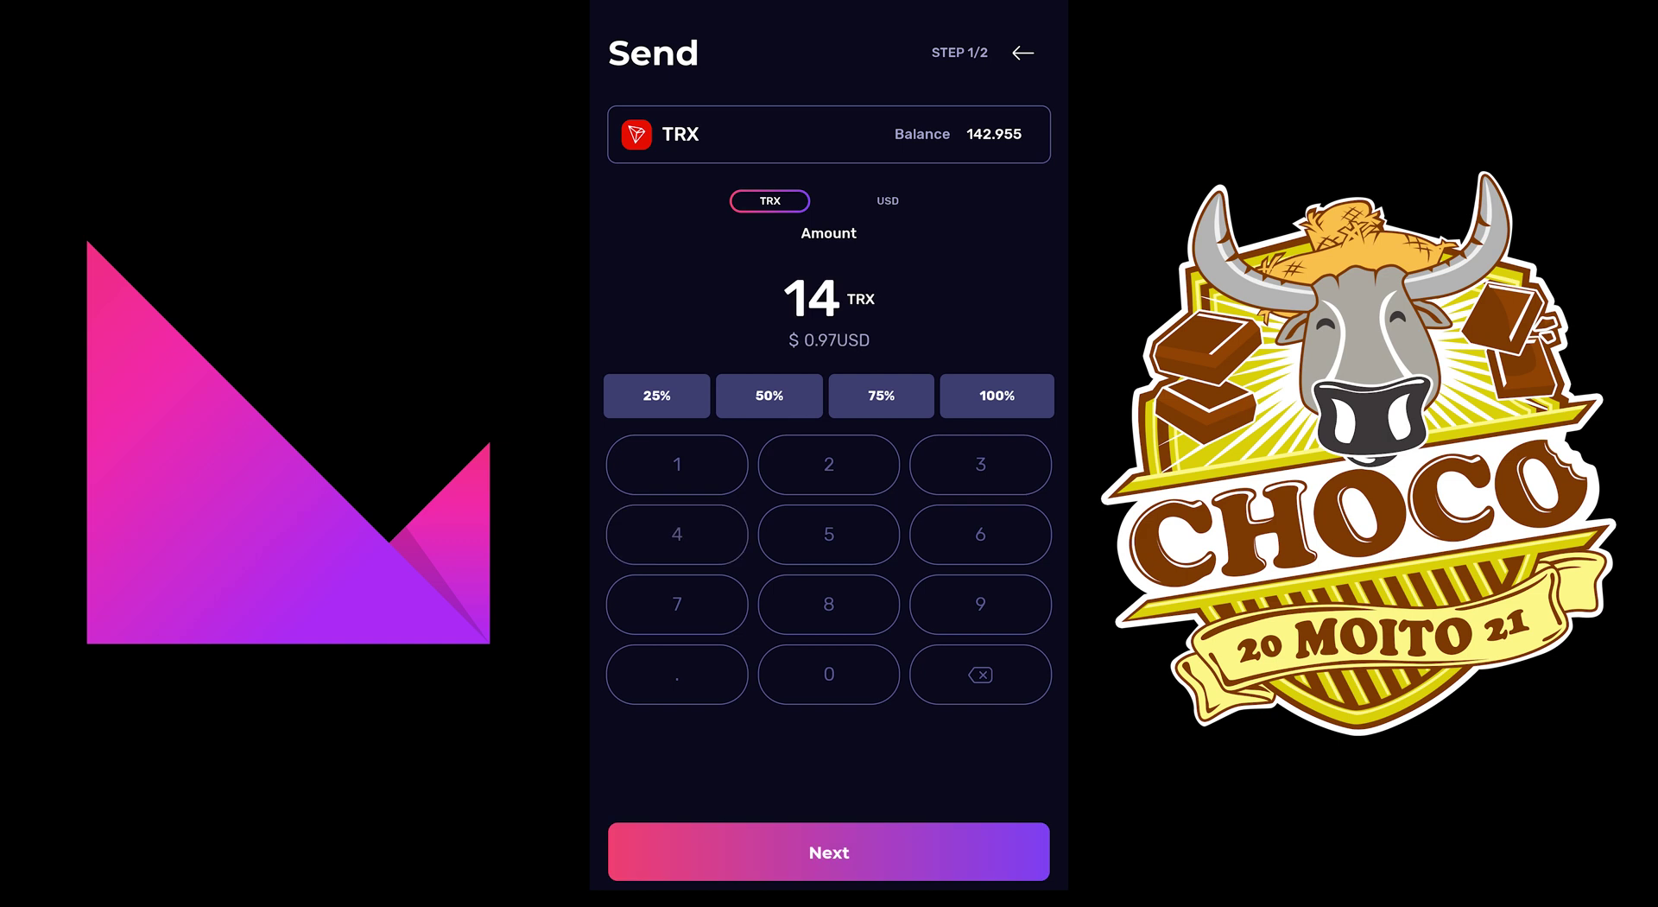
left_click(829, 674)
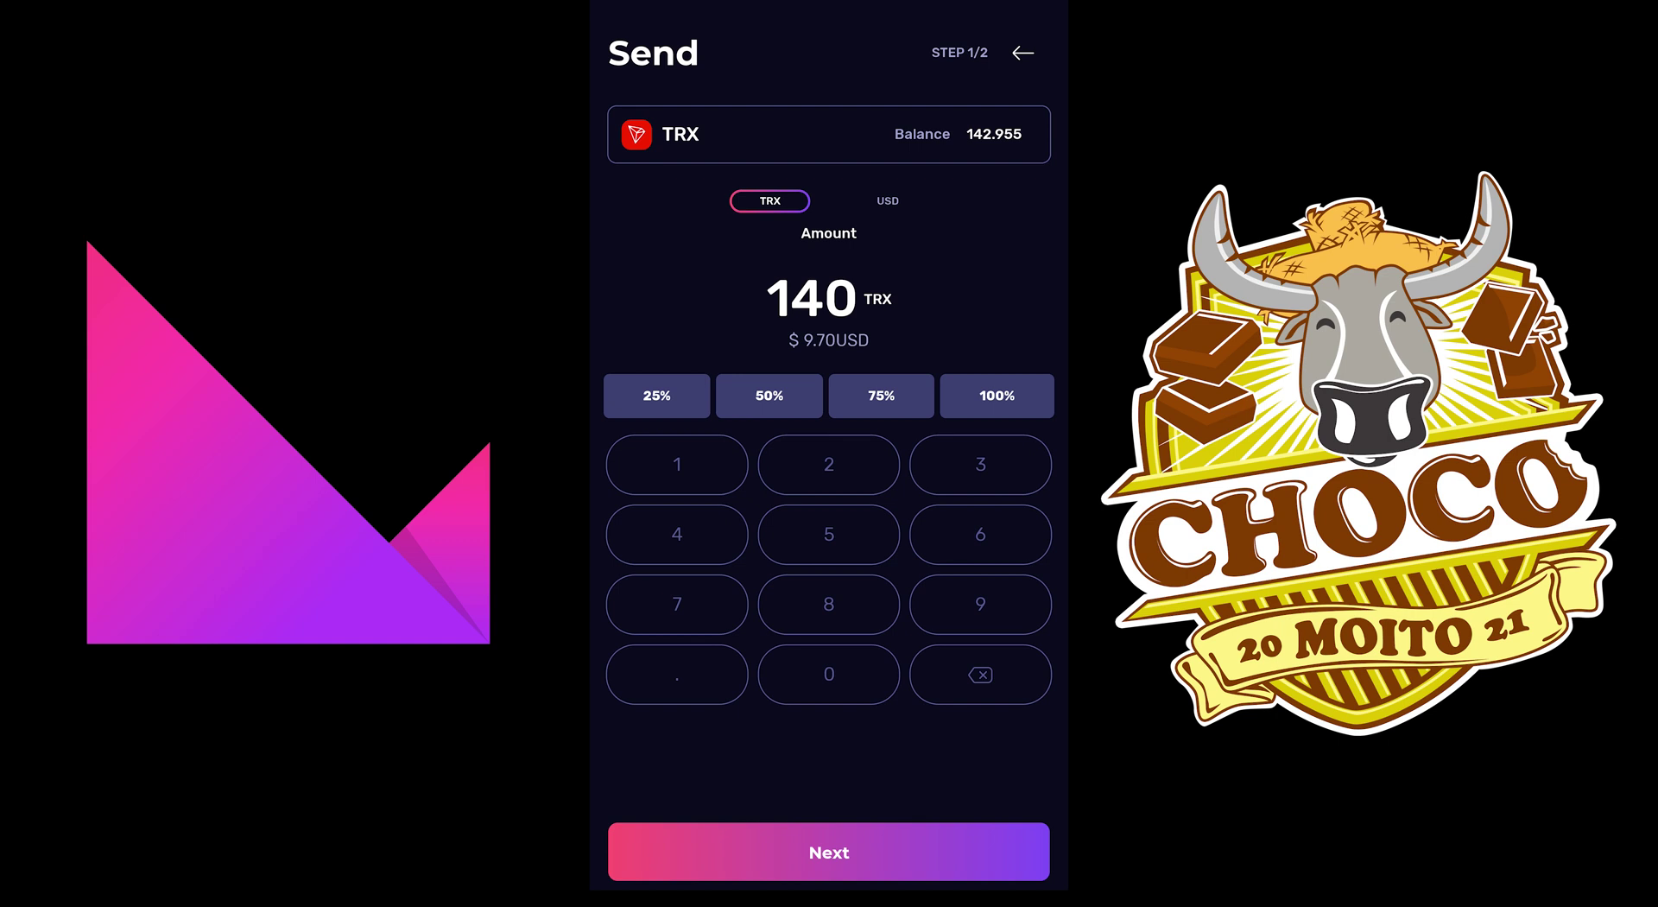
left_click(981, 673)
left_click(980, 674)
left_click(829, 674)
left_click(830, 674)
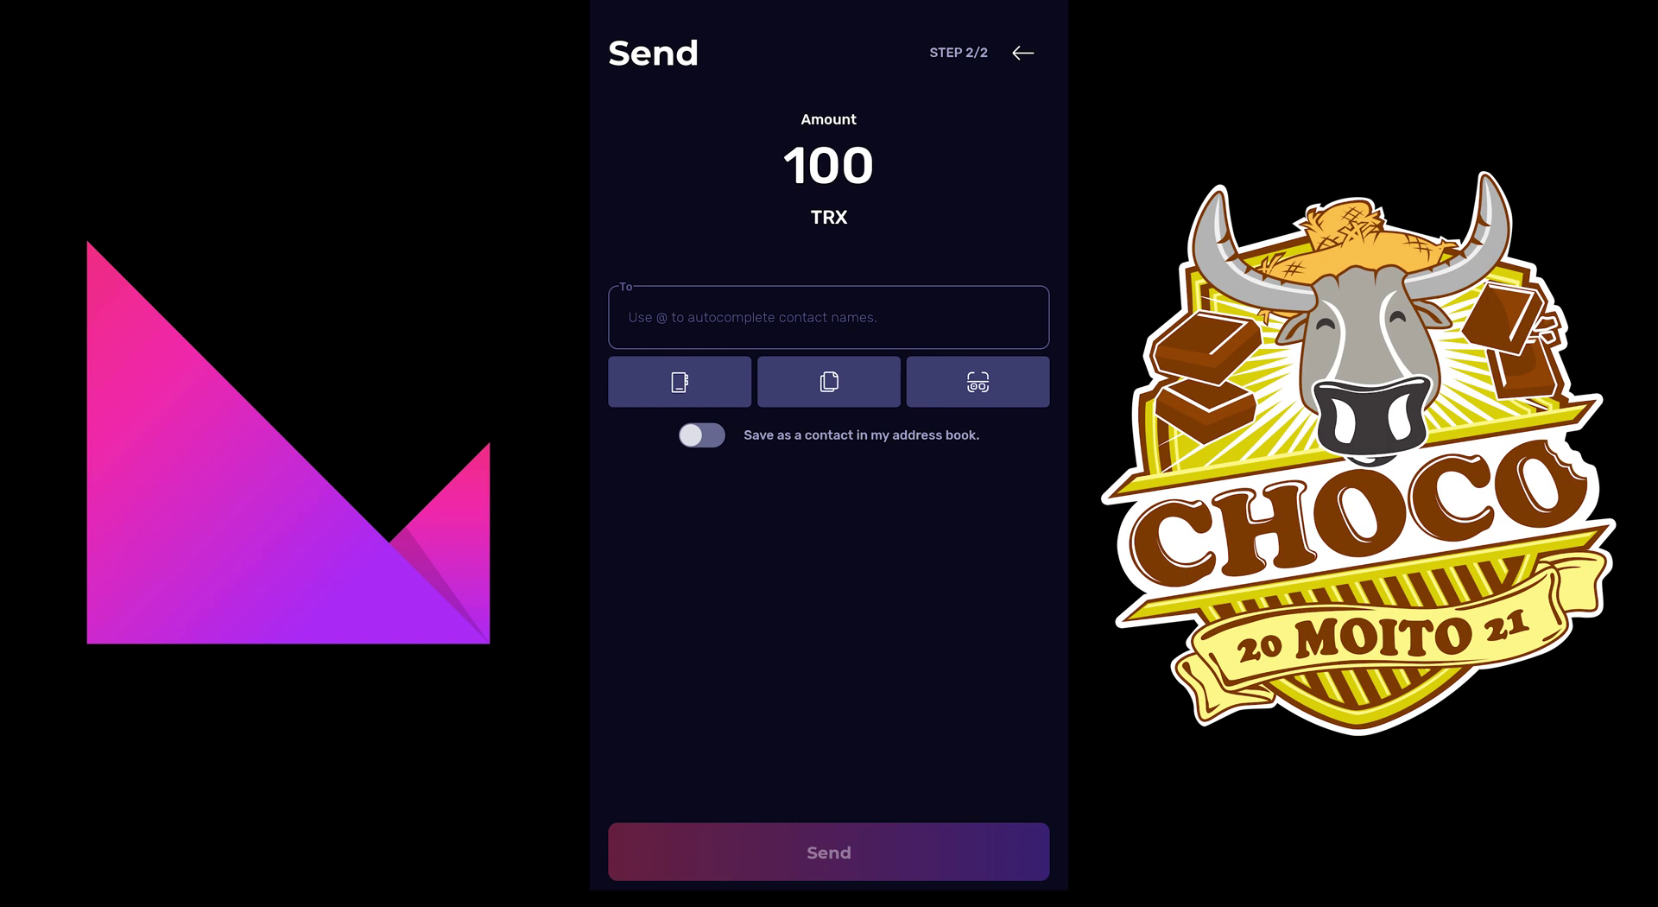
left_click(628, 317)
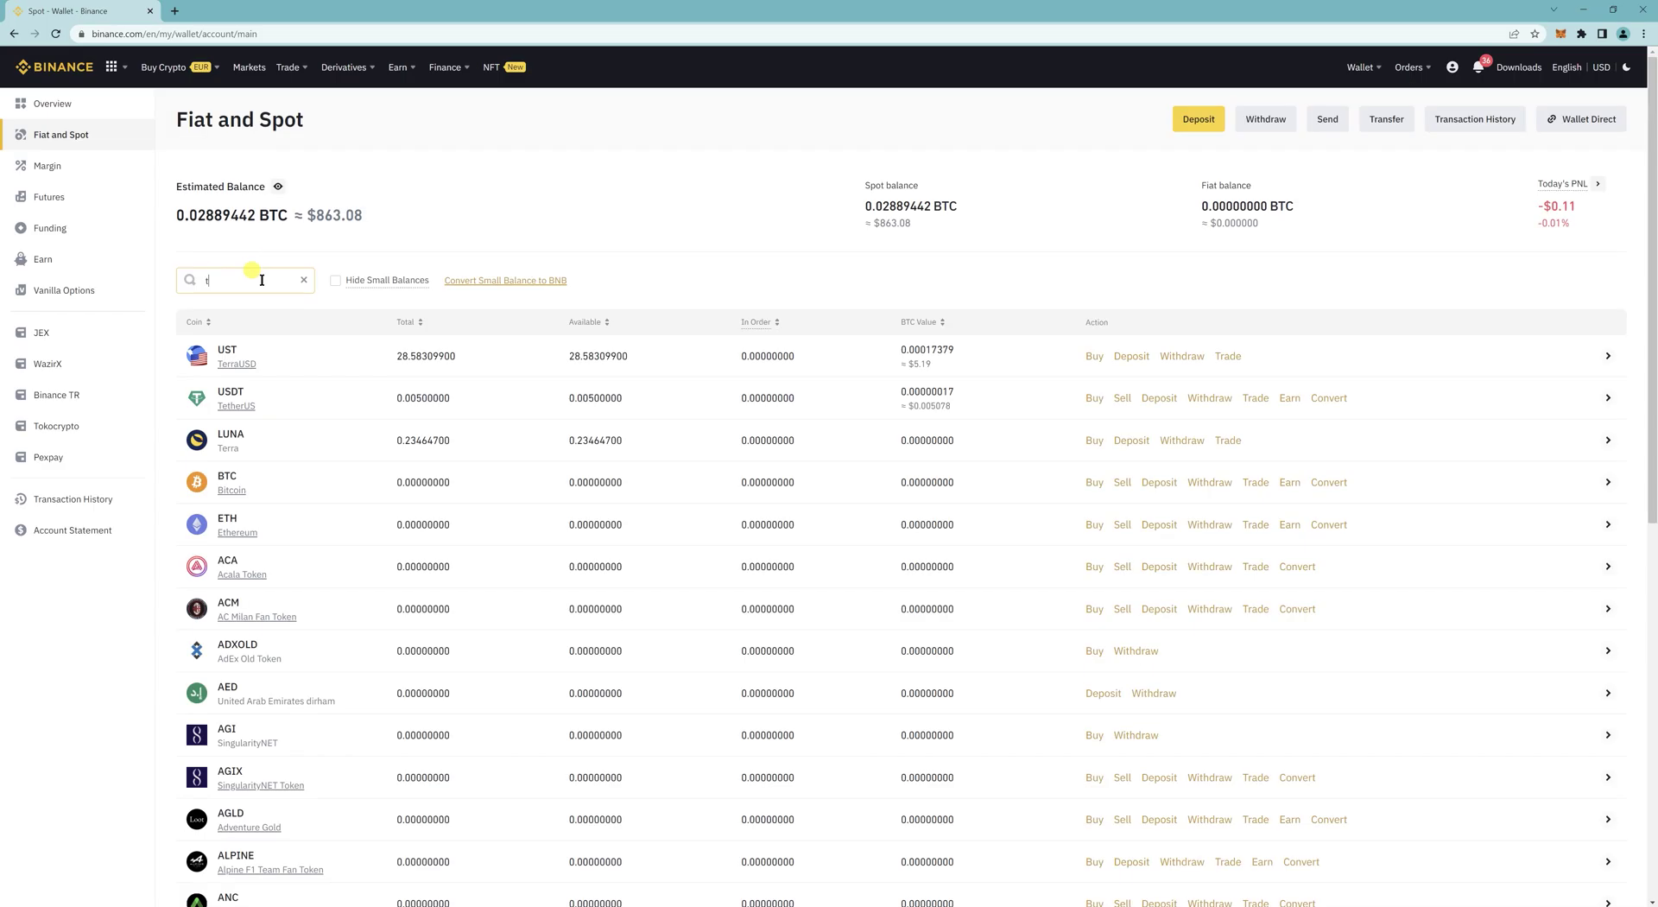
Step: Search trx, pick the Tron (TRC20) deposit network, then generate and copy the address
type("rx")
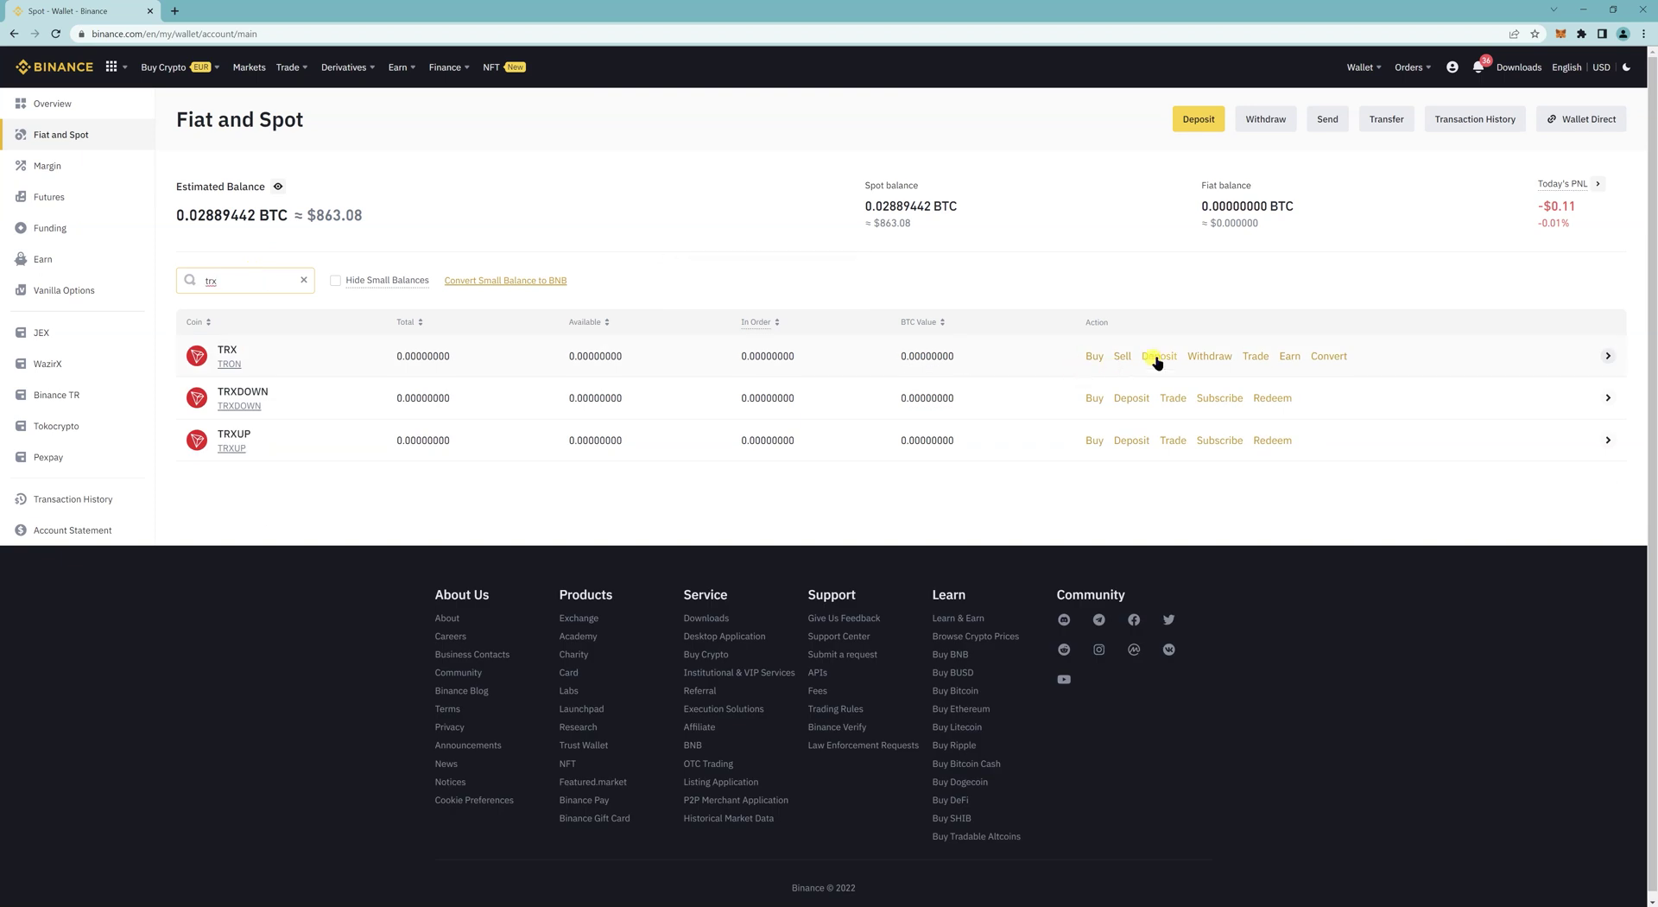
left_click(1157, 357)
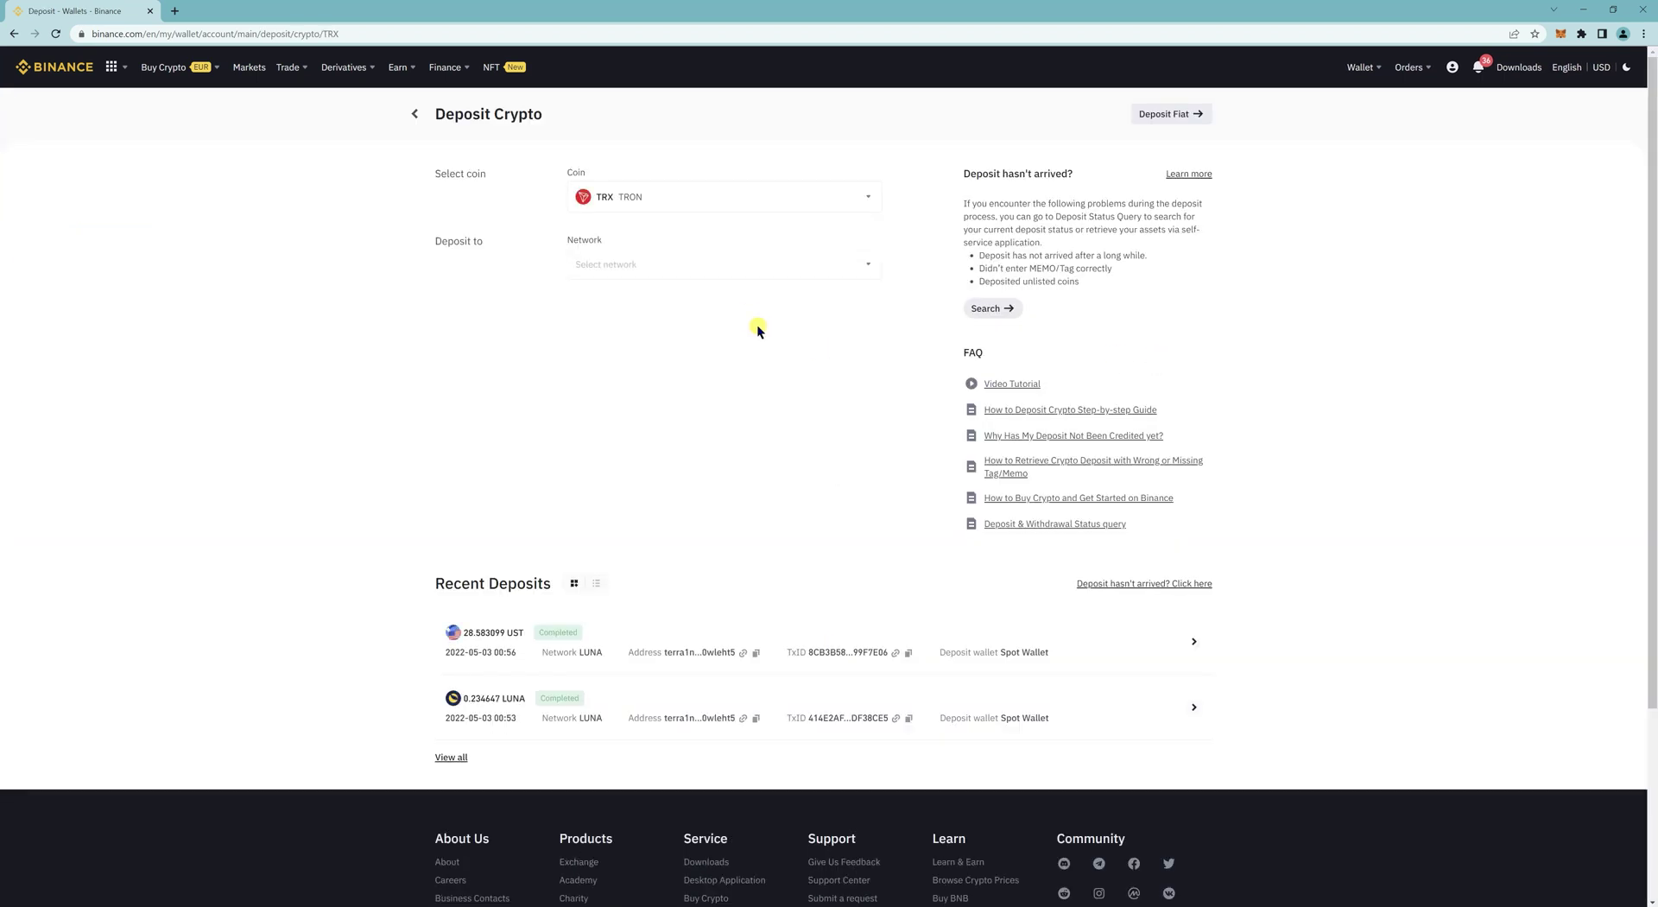
left_click(635, 268)
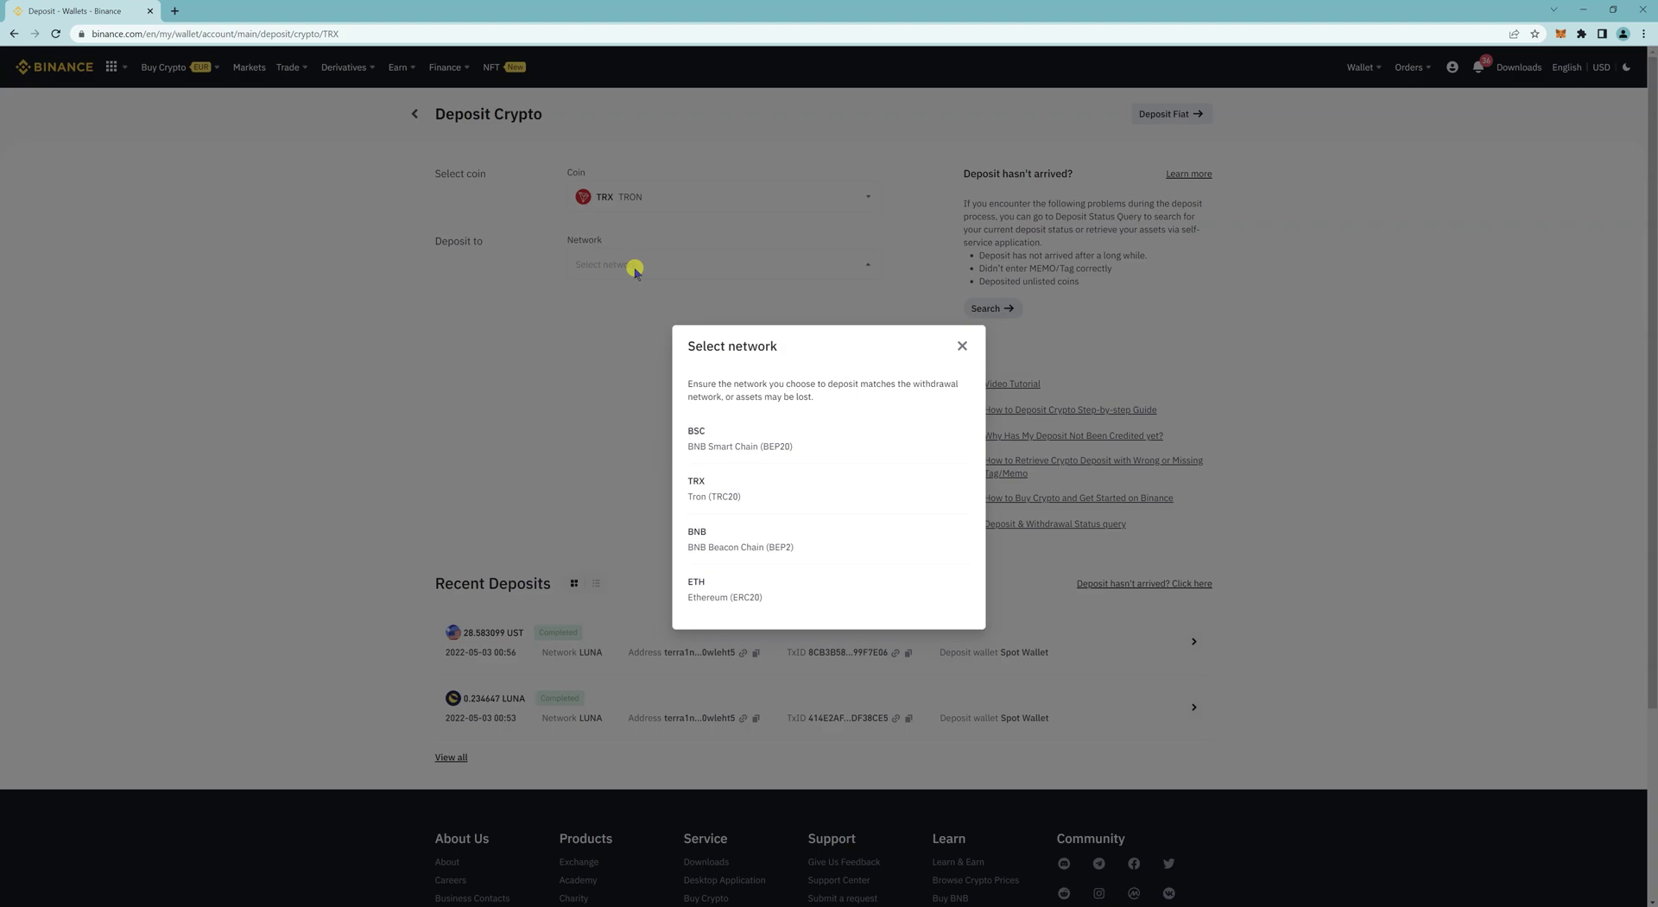
left_click(733, 494)
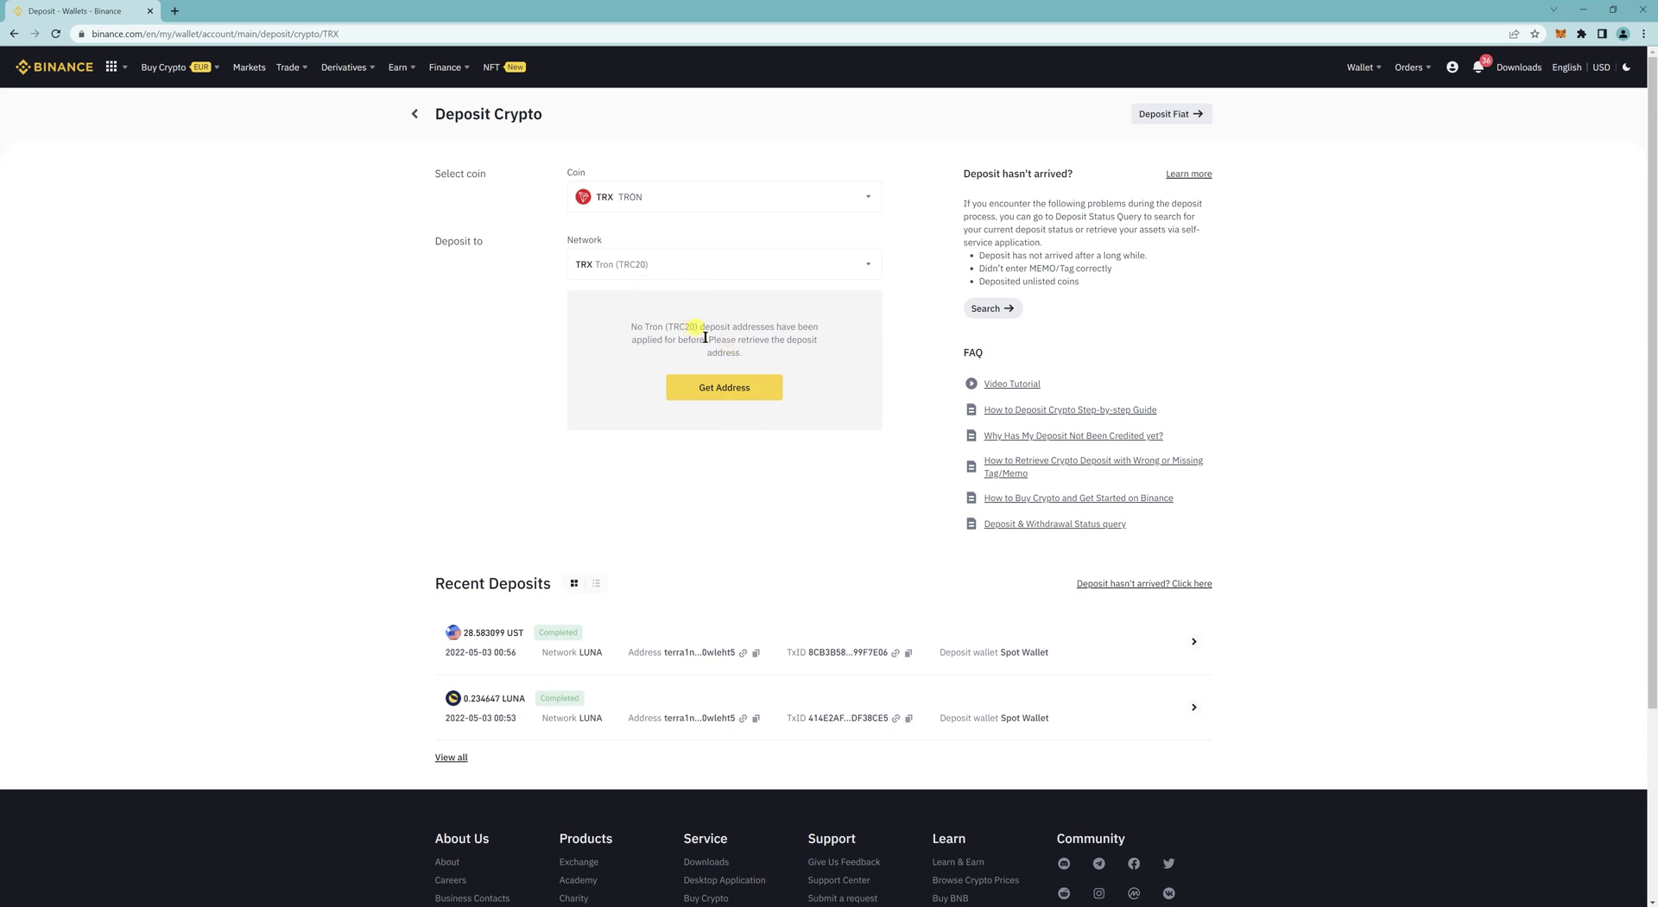
left_click(726, 392)
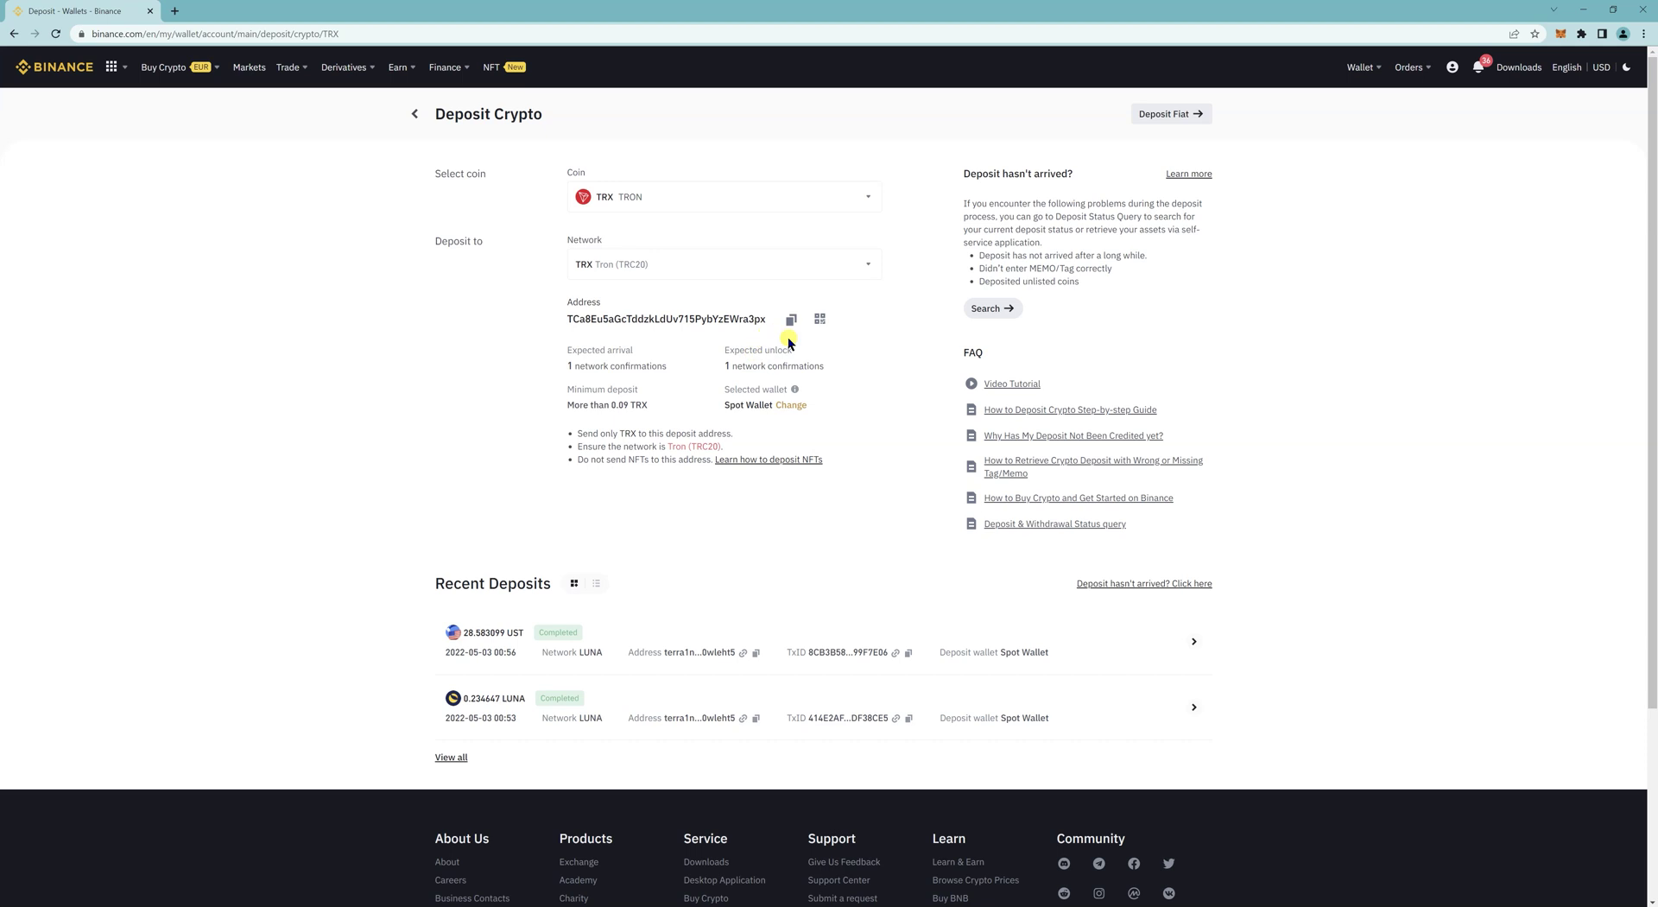
left_click(791, 322)
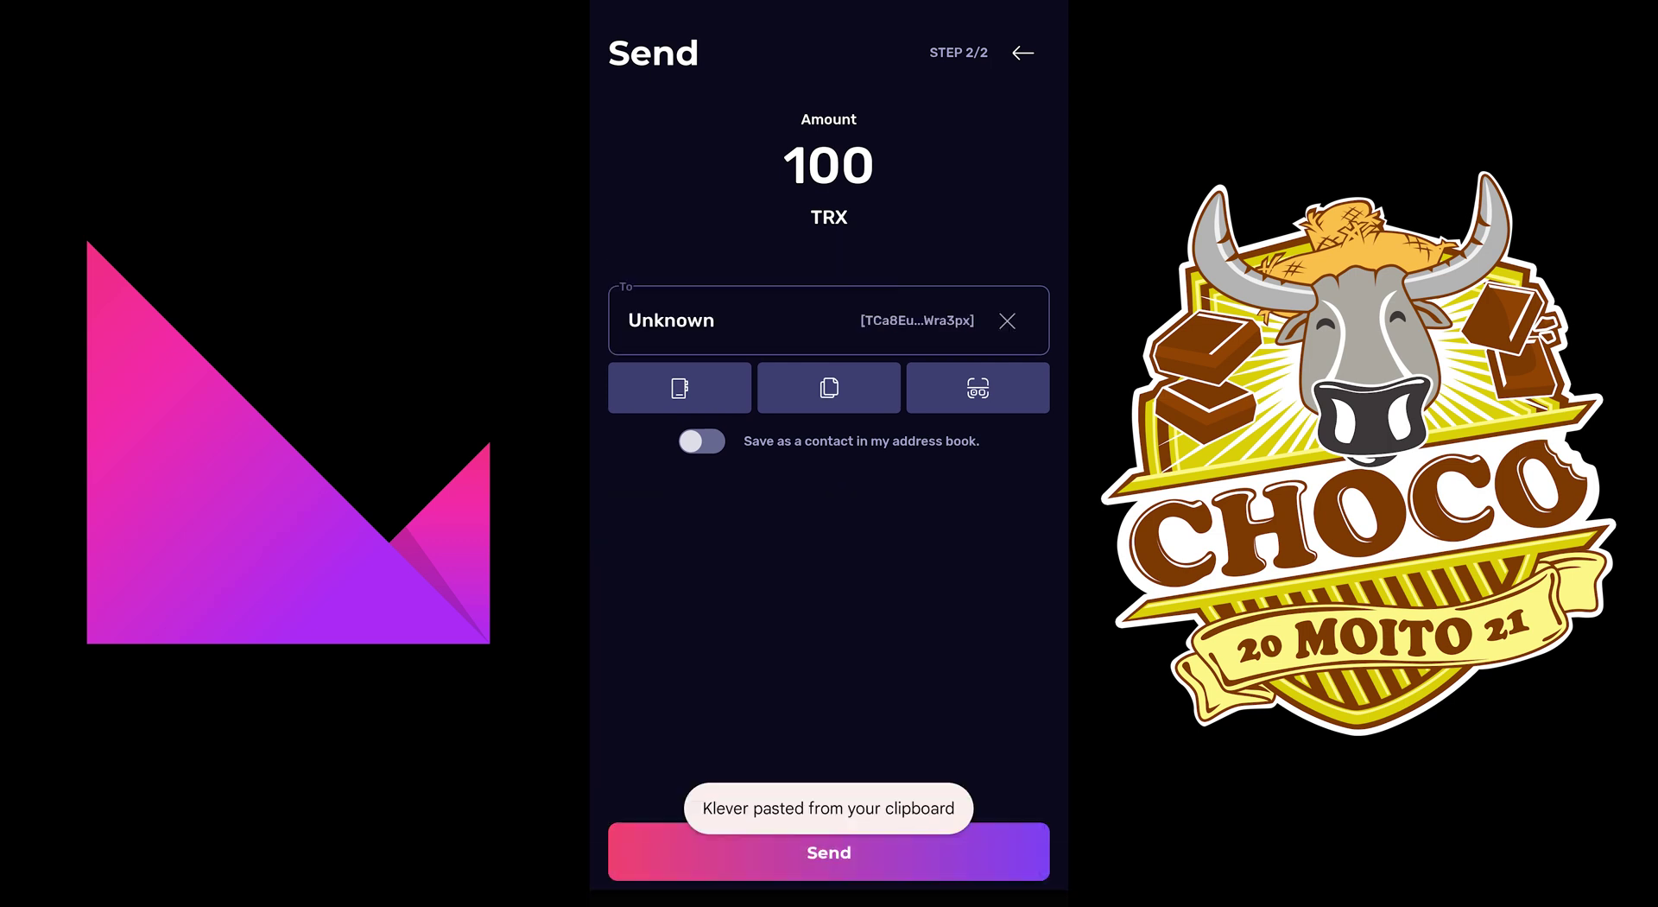
Step: Look through the saved contacts, then return to the send form
left_click(679, 387)
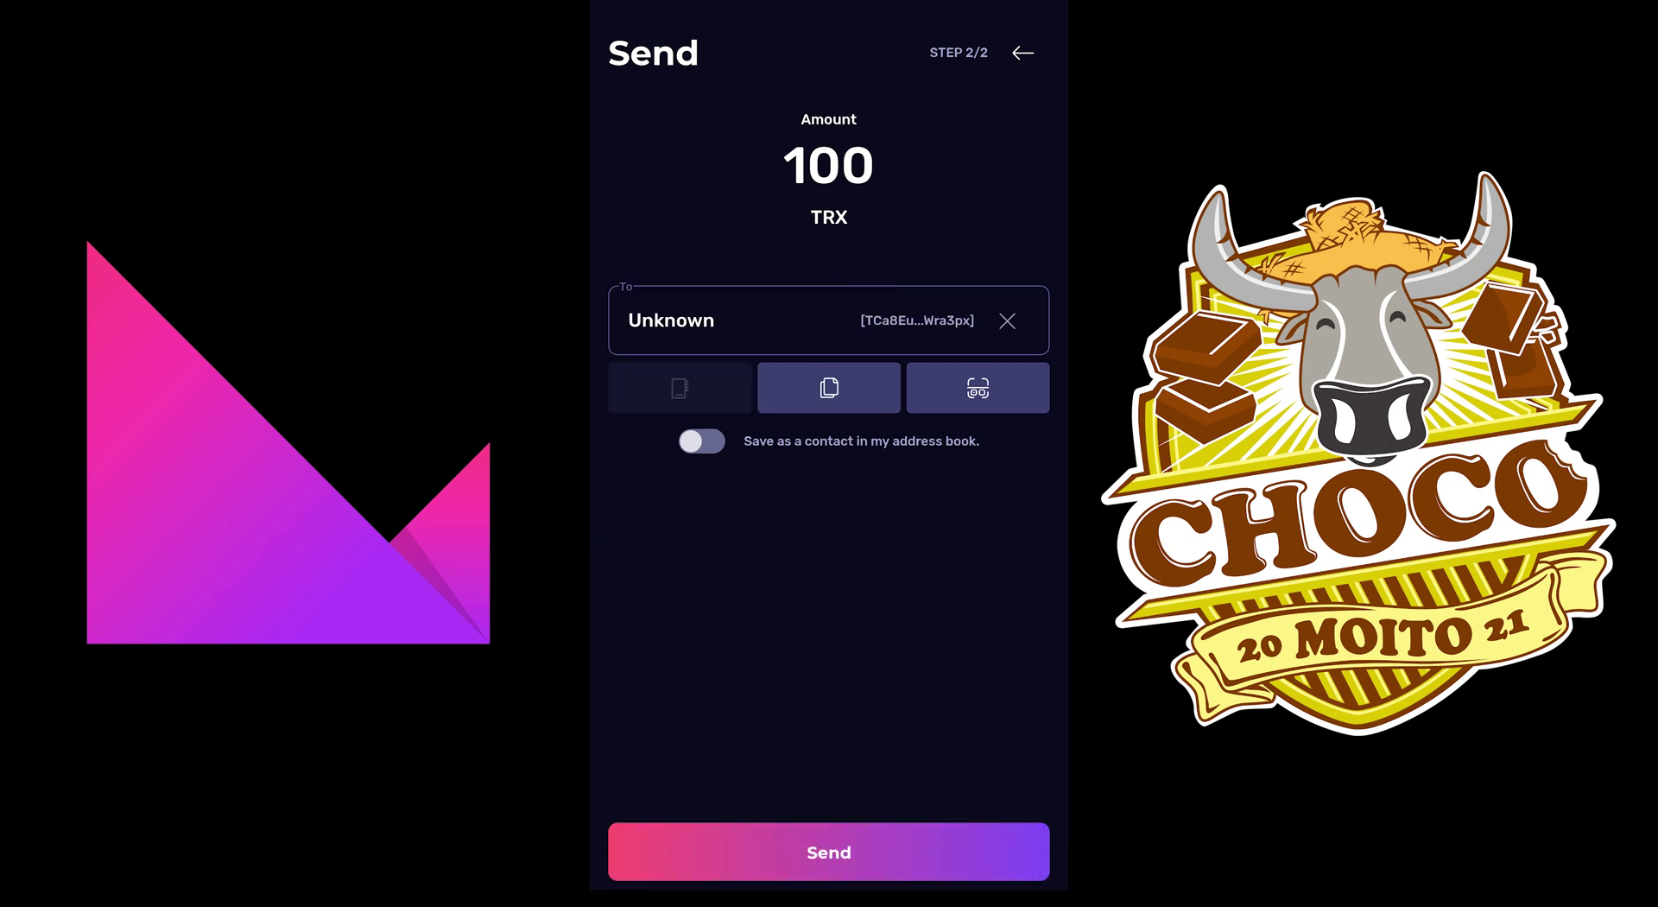
left_click(926, 119)
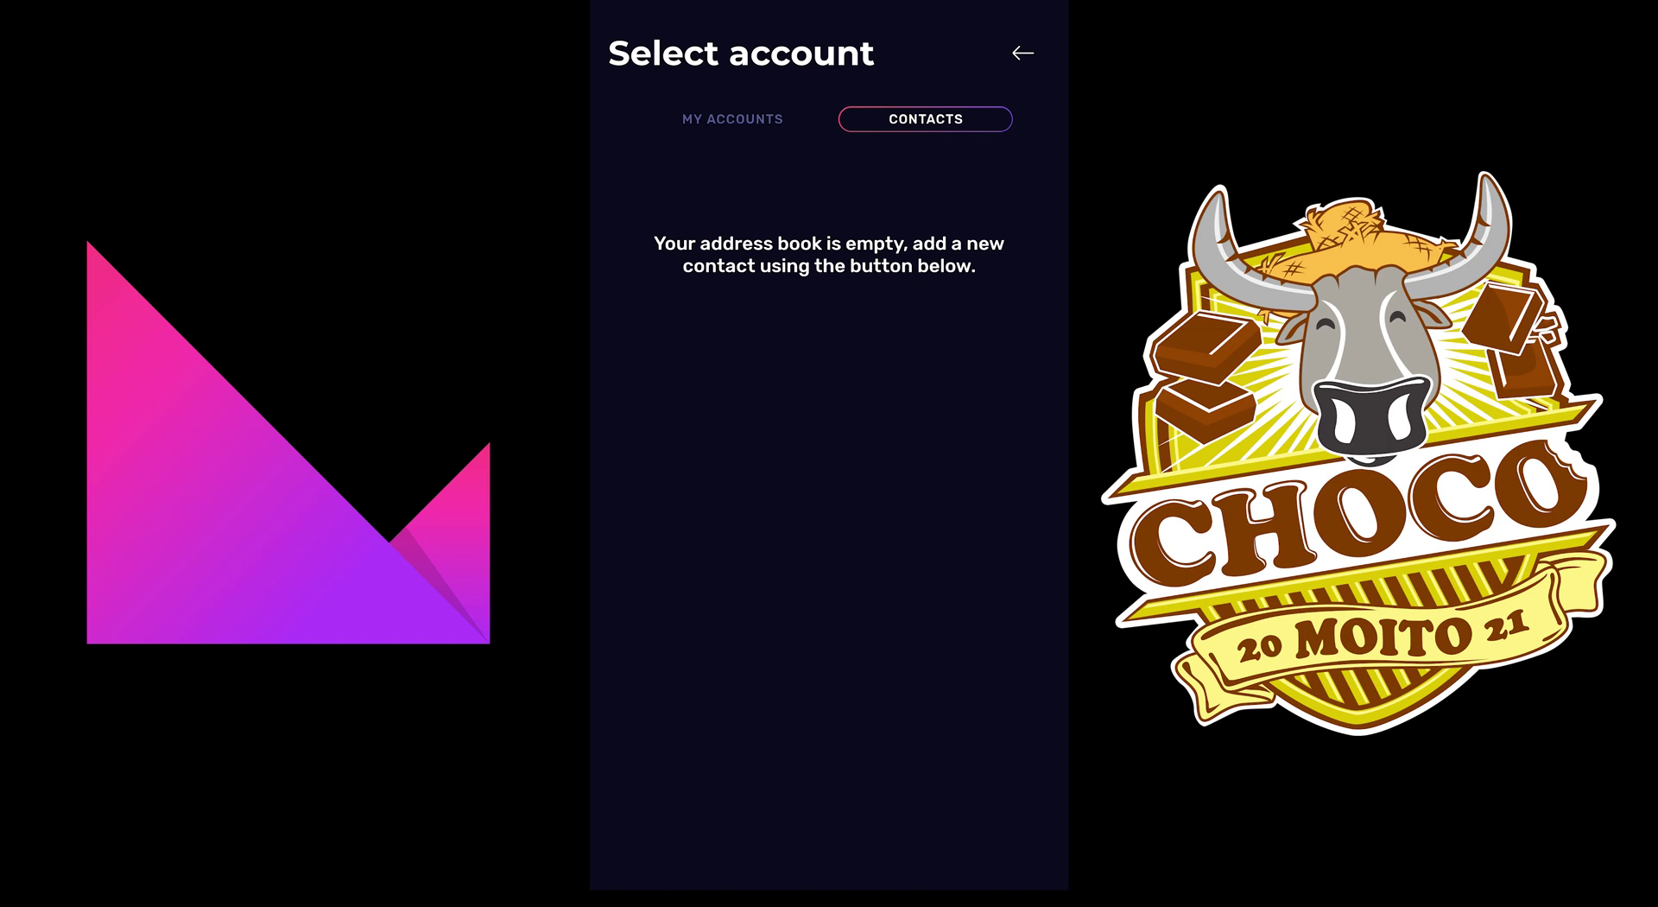
left_click(1023, 52)
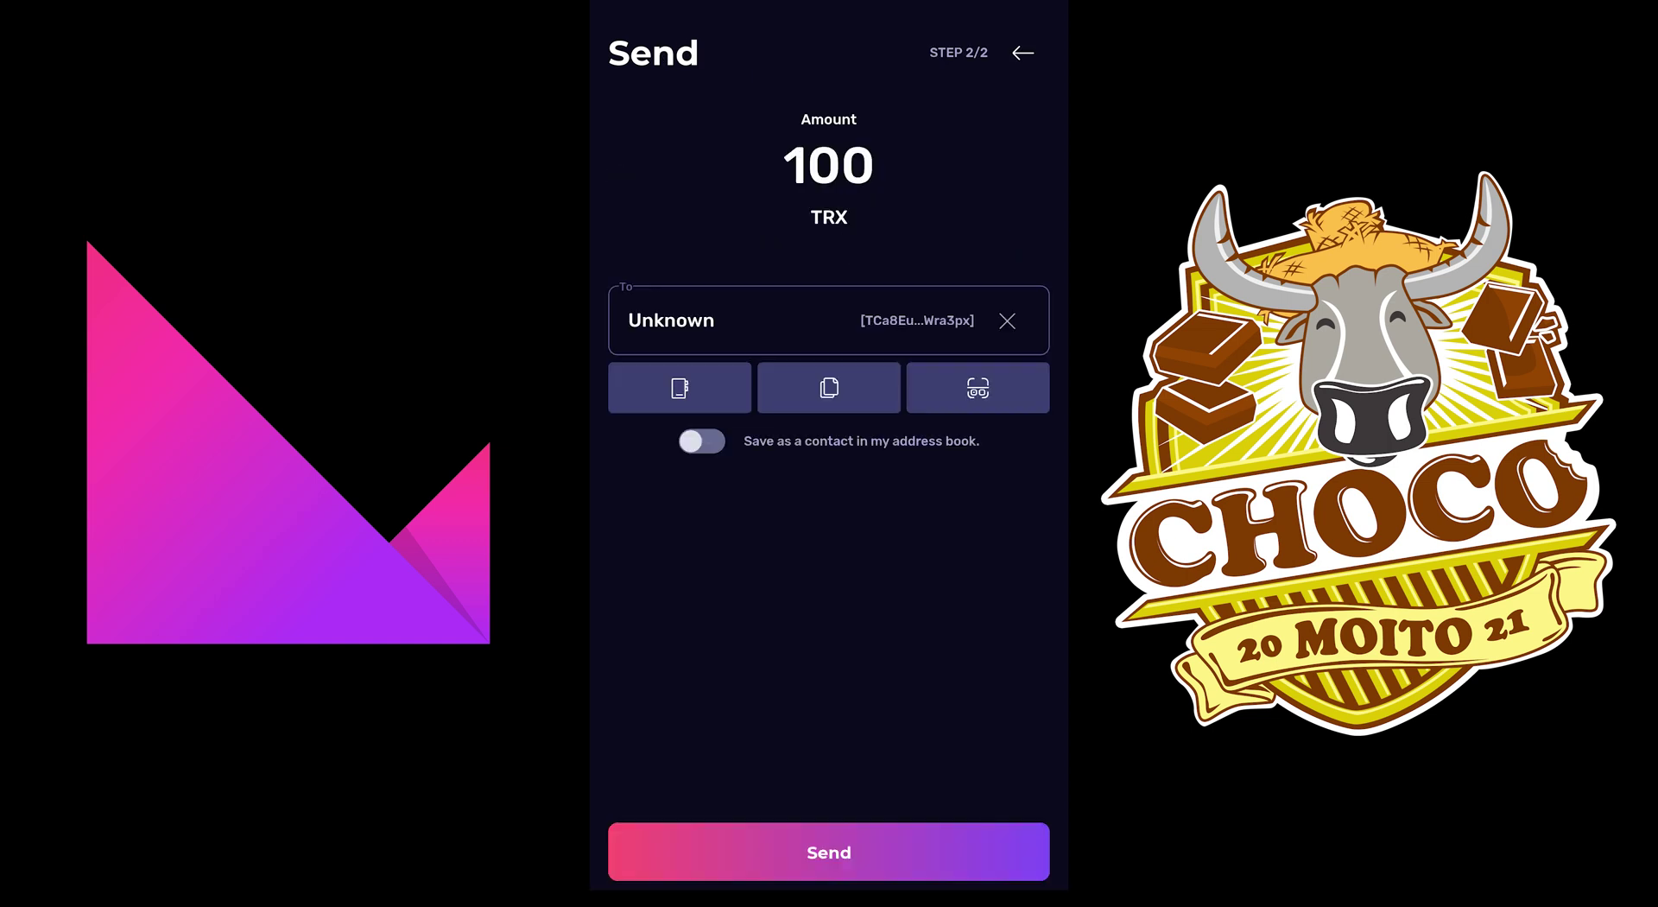
Step: Save the recipient as contact 'tutorial', enter the wallet PIN, and submit the 100 TRX send
left_click(701, 441)
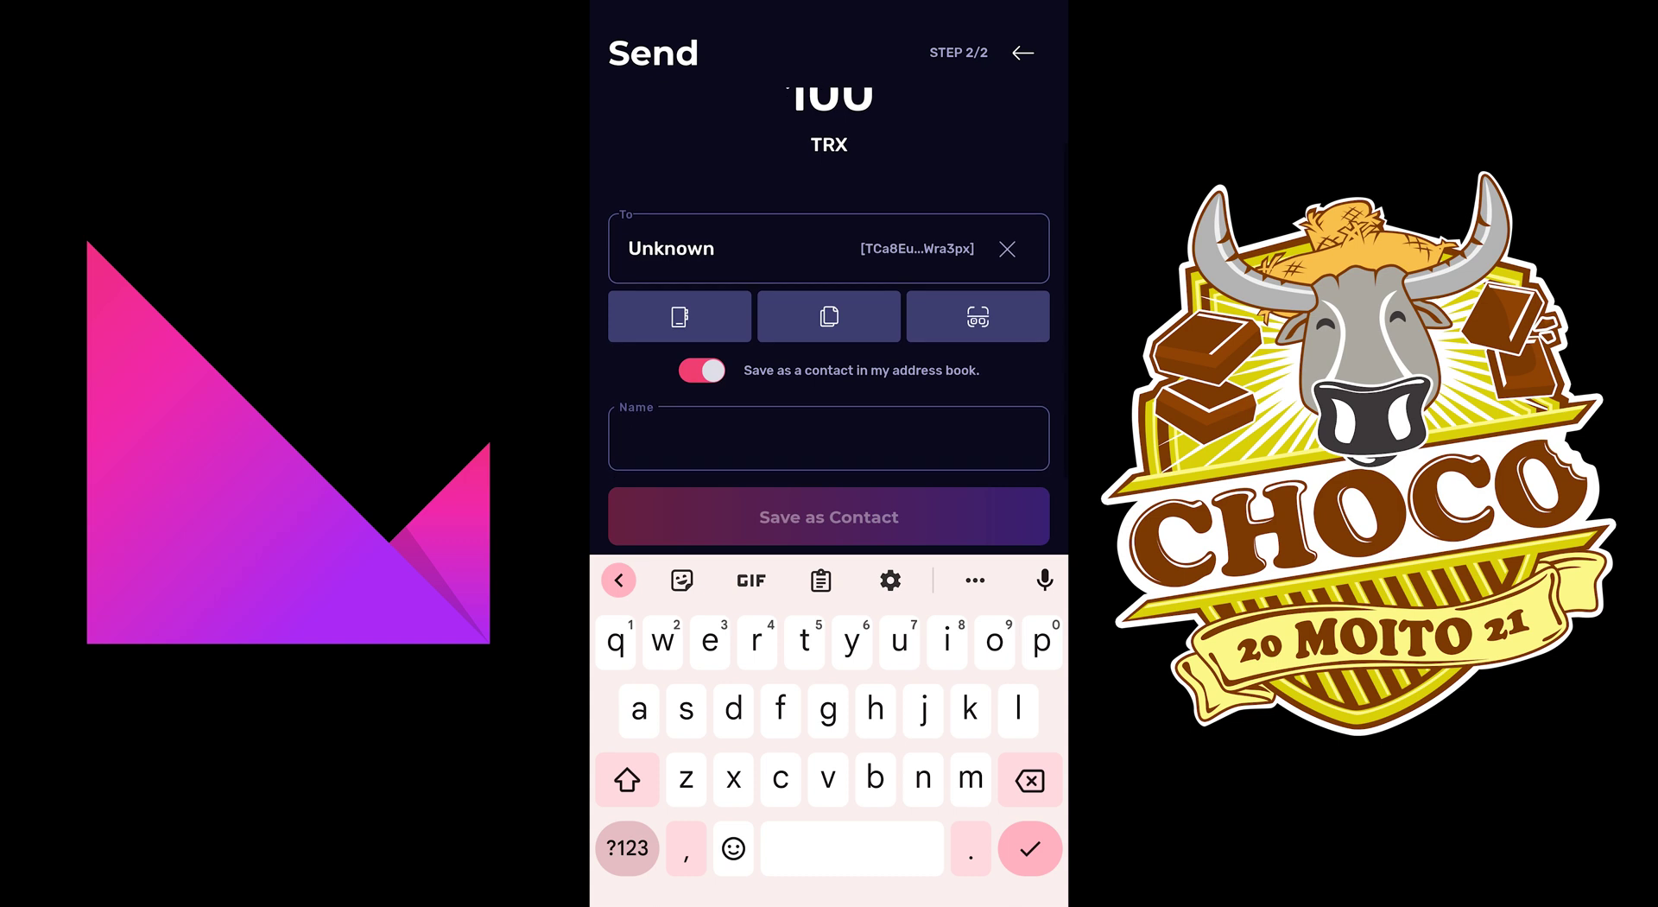
type("t")
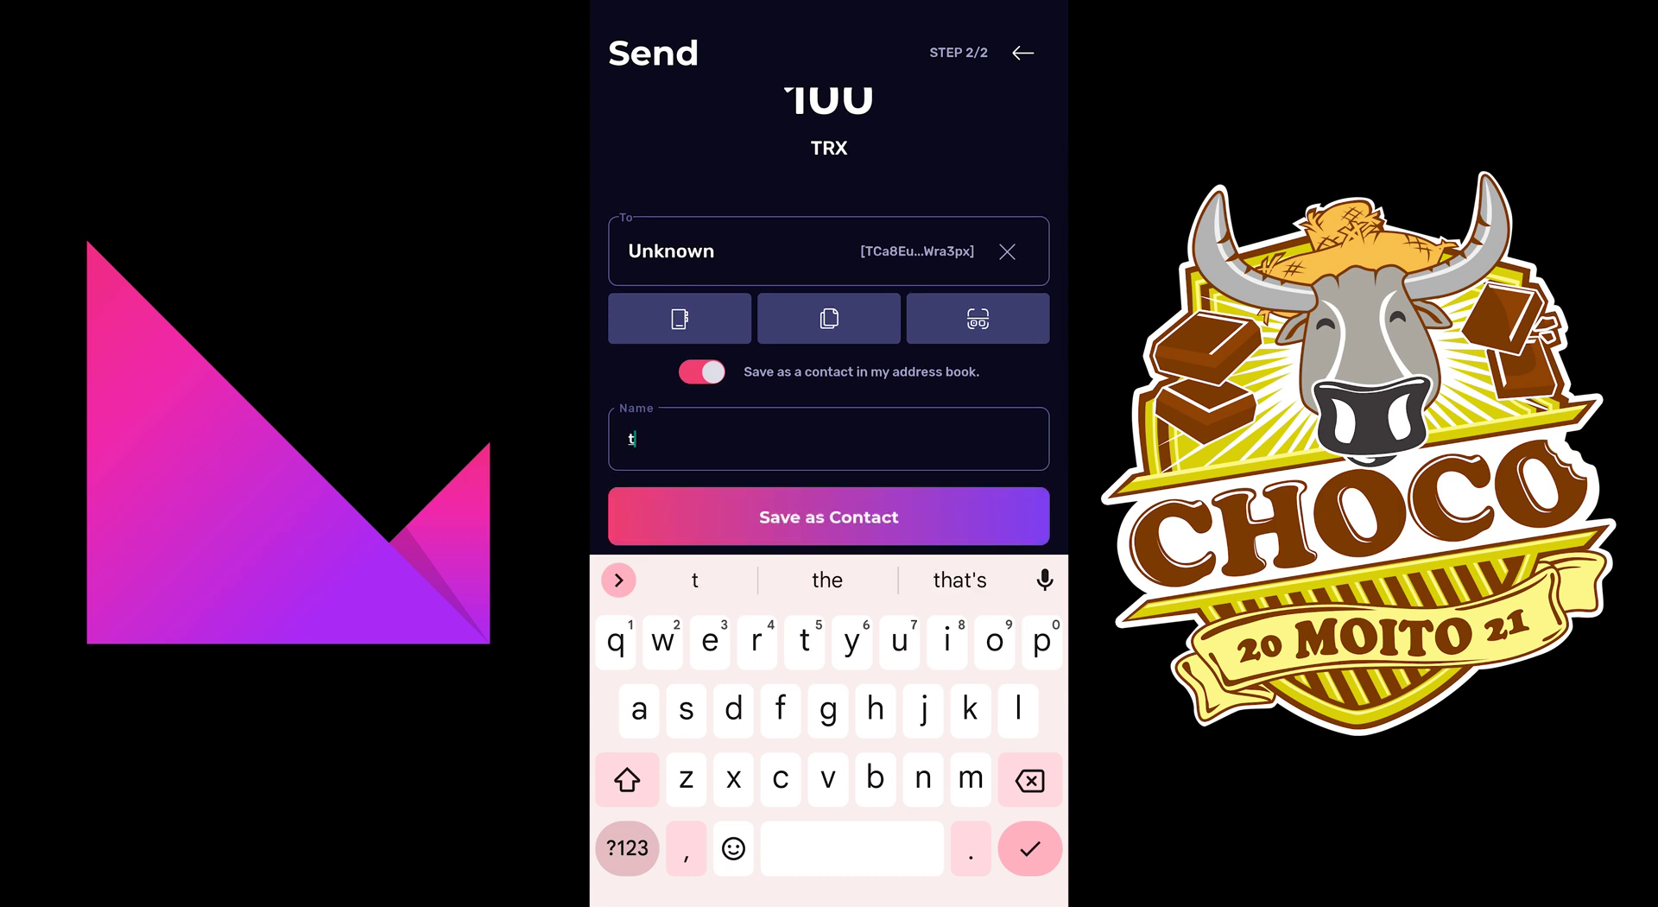
type("utorial")
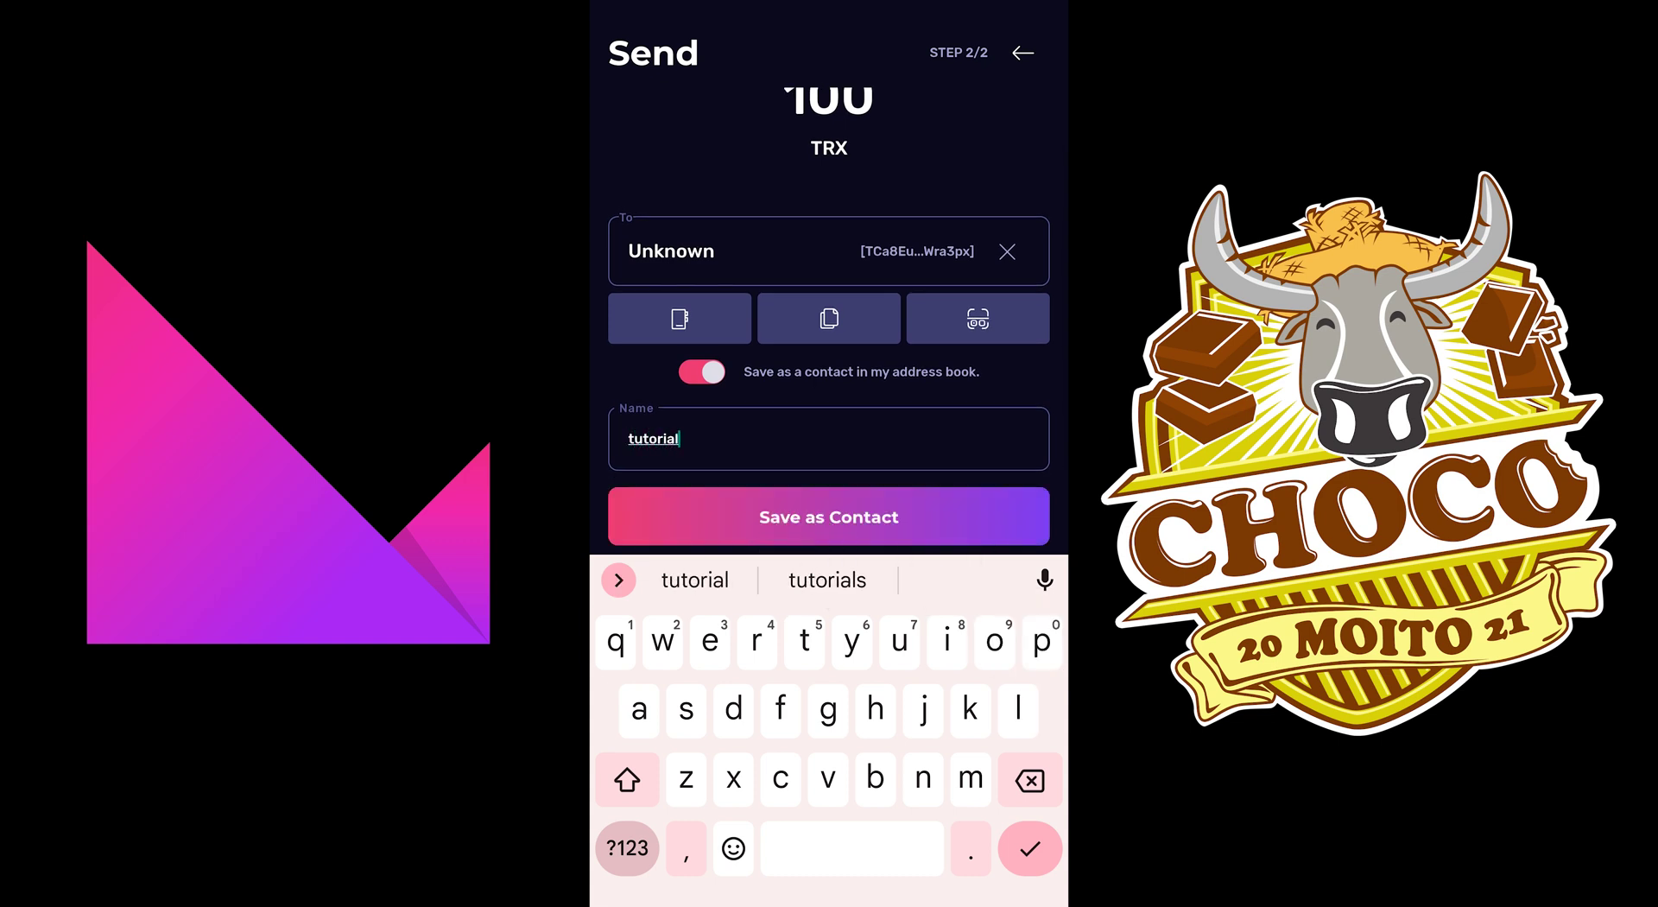
left_click(829, 516)
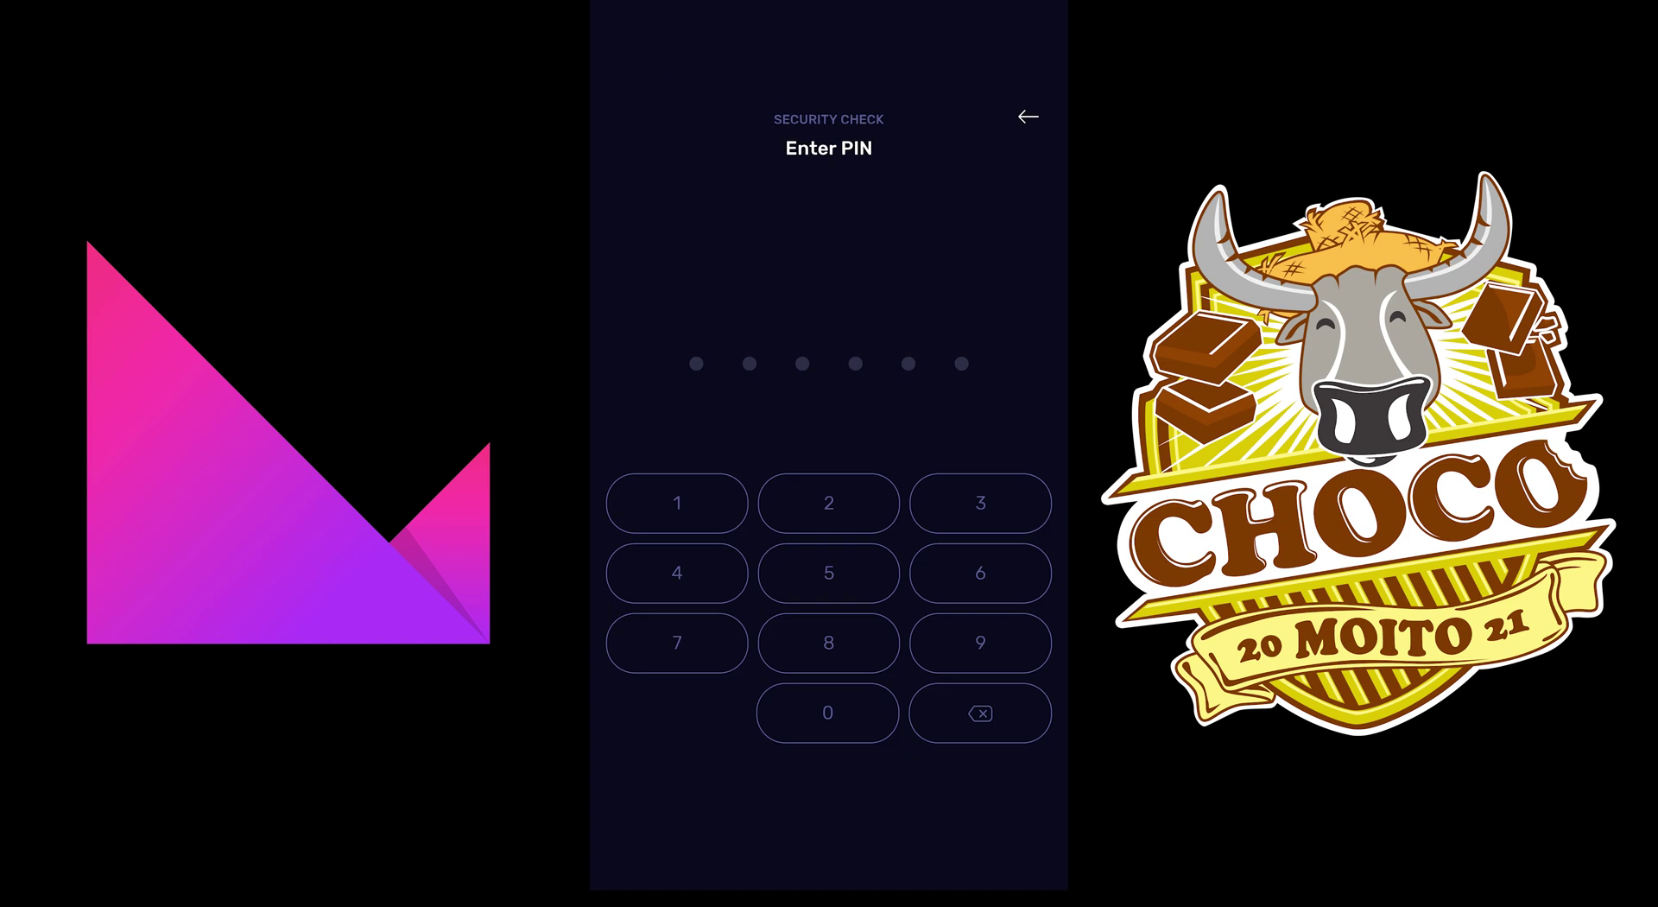
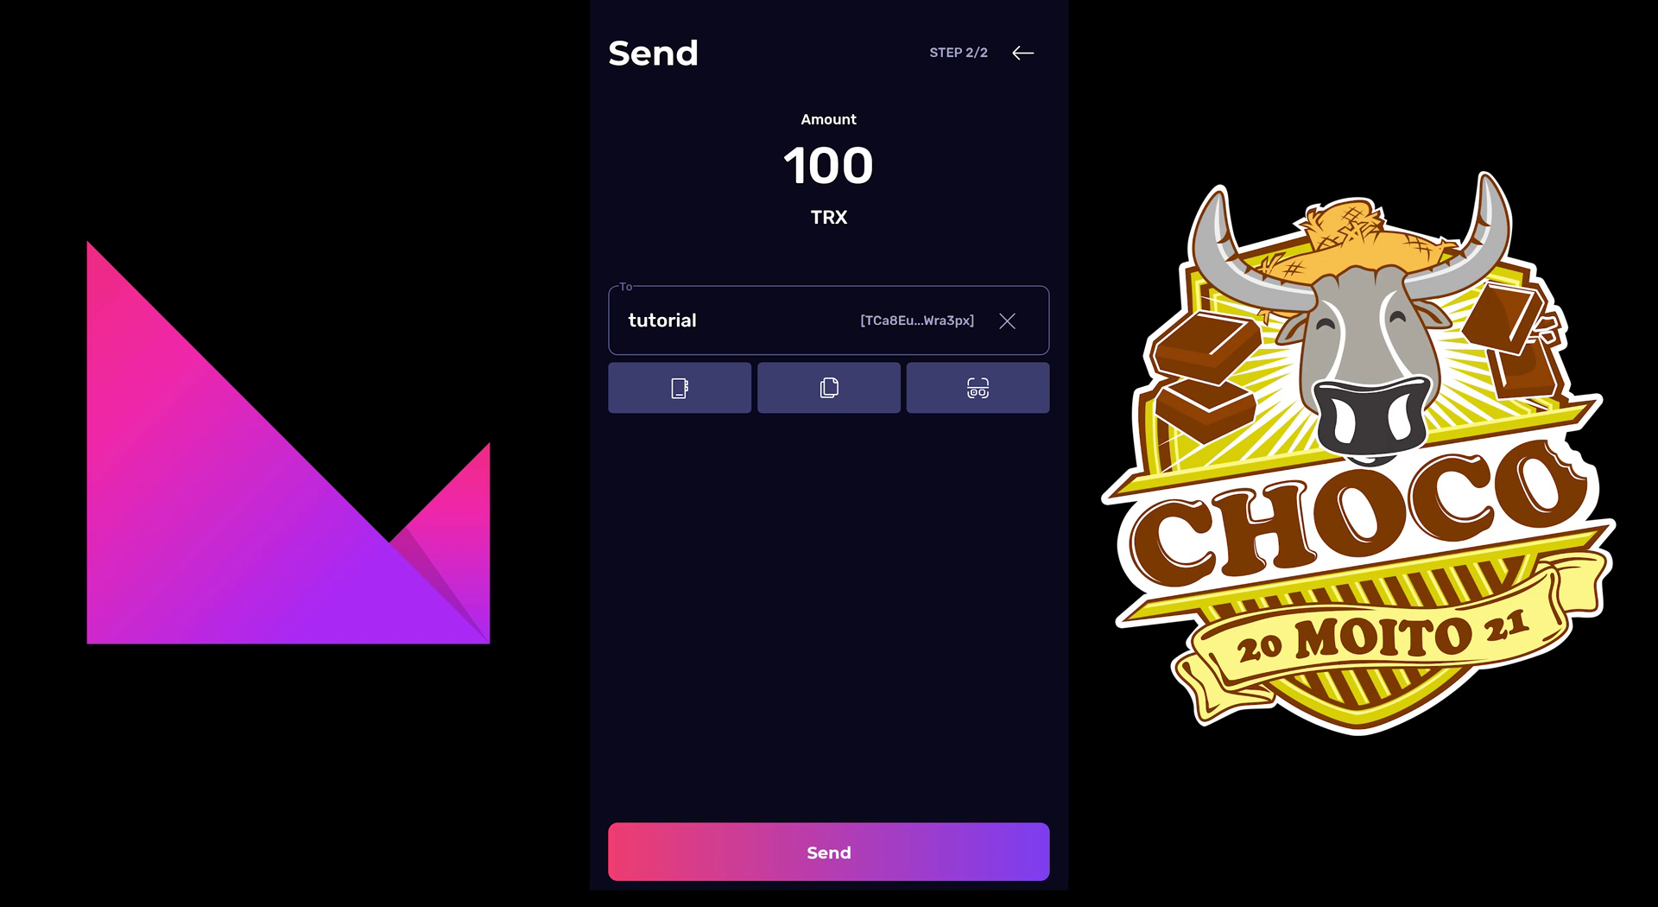
left_click(828, 852)
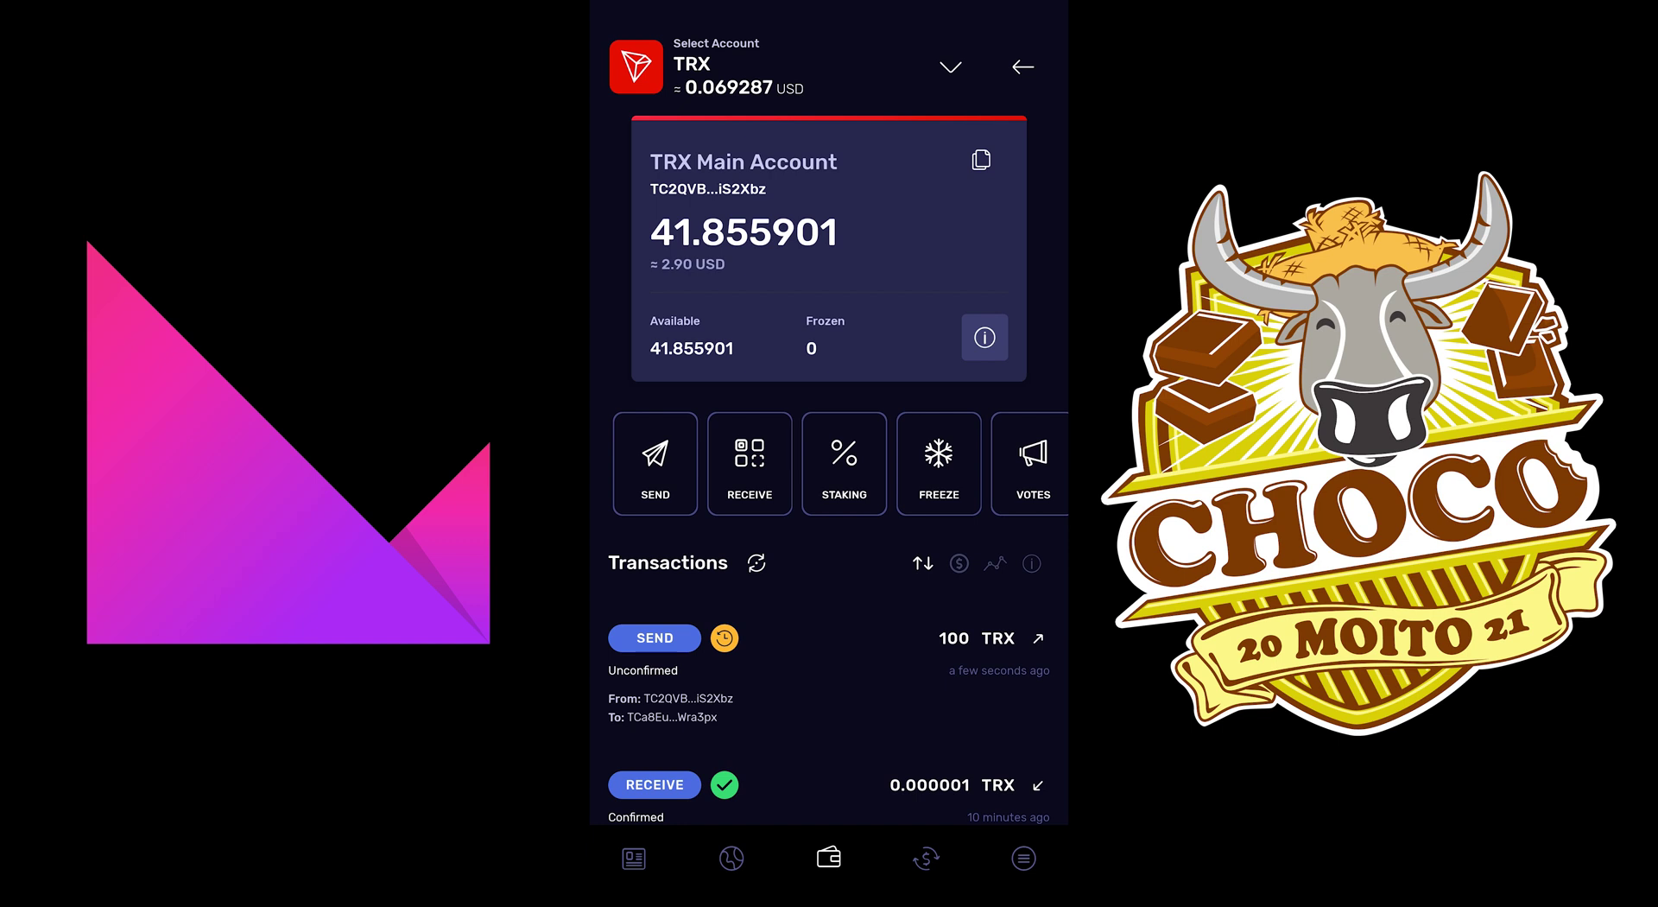
Step: Scroll the Klever Wallet transaction list to check the unconfirmed 100 TRX send
scroll(829, 467, "down", 2)
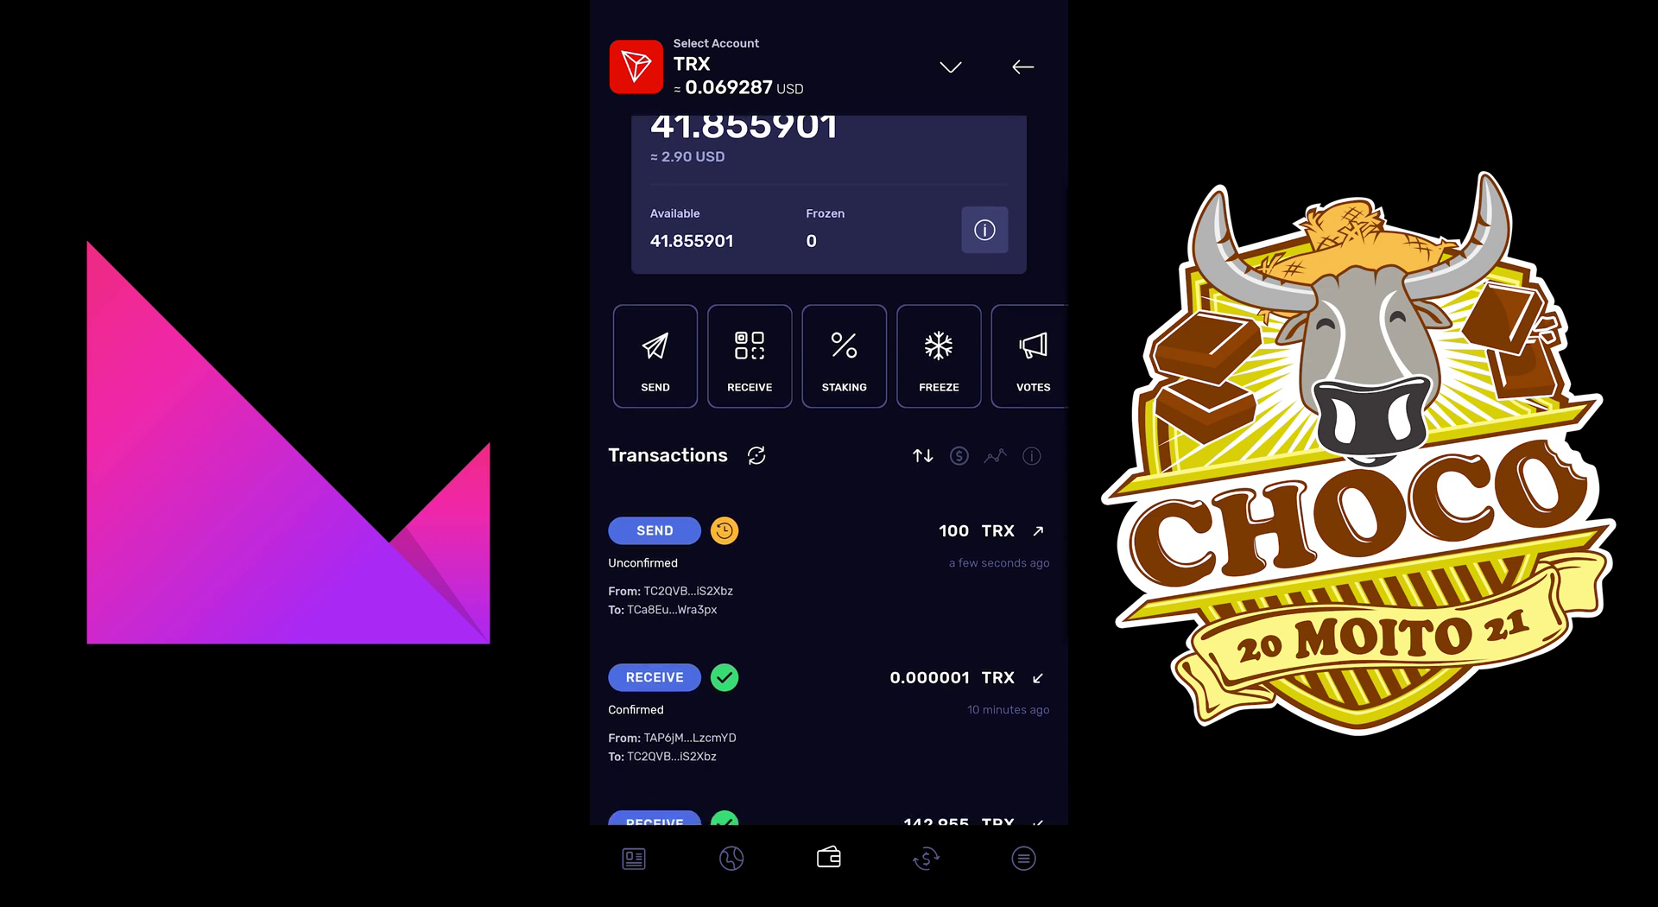
scroll(829, 466, "up", 1)
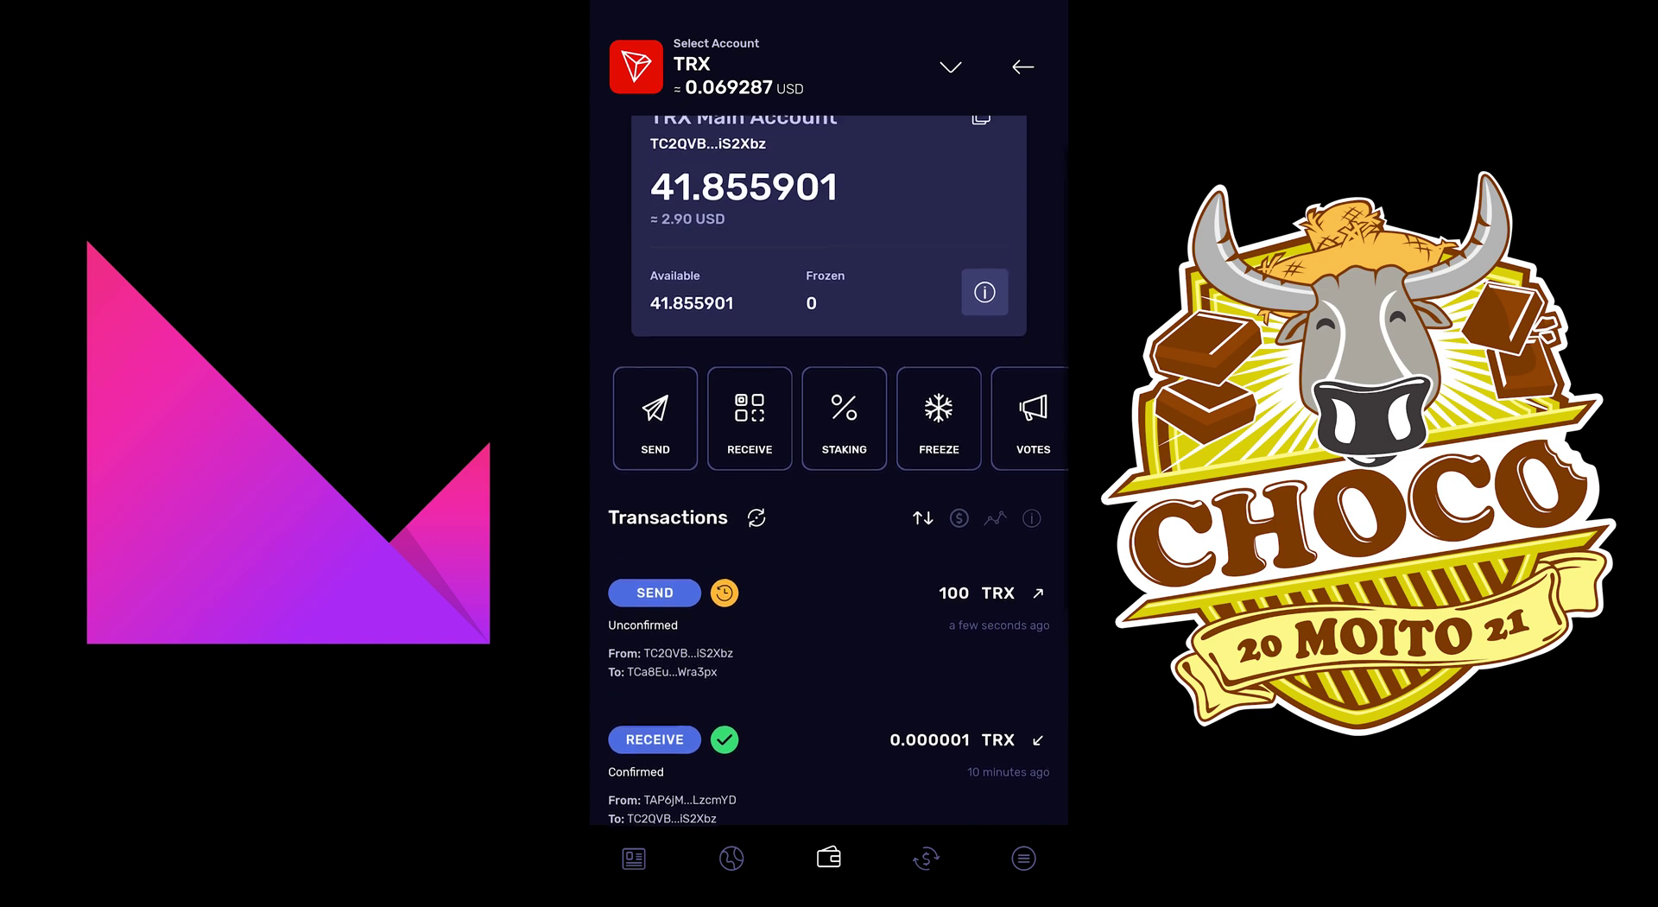
scroll(829, 466, "up", 1)
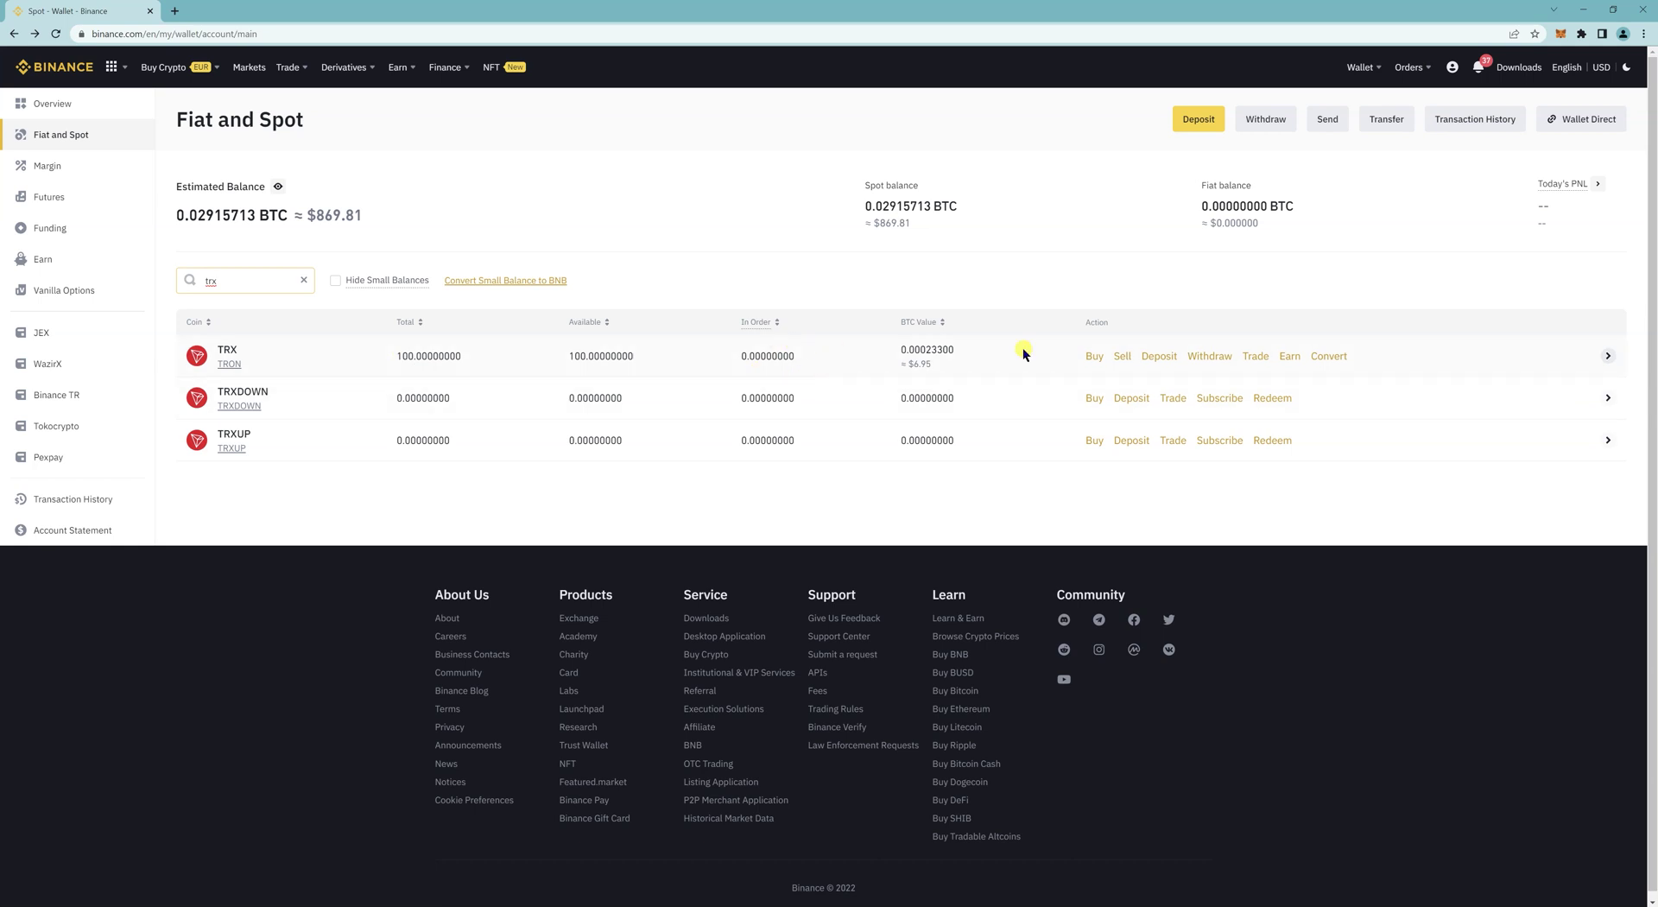
Step: Confirm 100 TRX in Binance's Fiat and Spot wallet and bring up its TRX trading pairs
left_click(1256, 358)
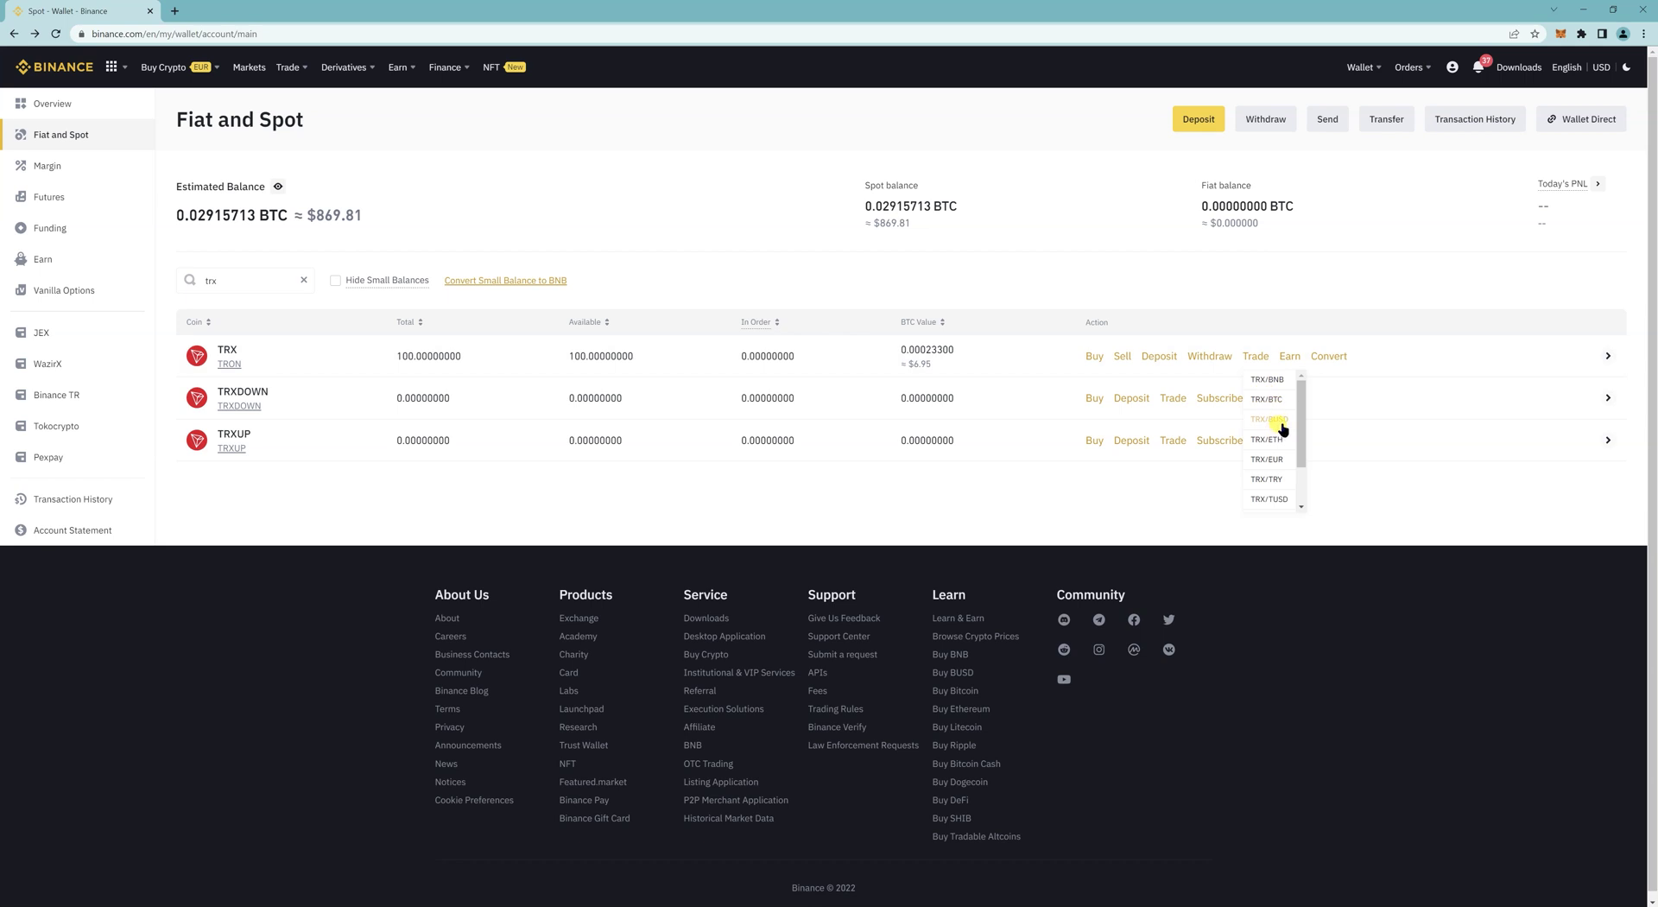
scroll(1283, 427, "down", 1)
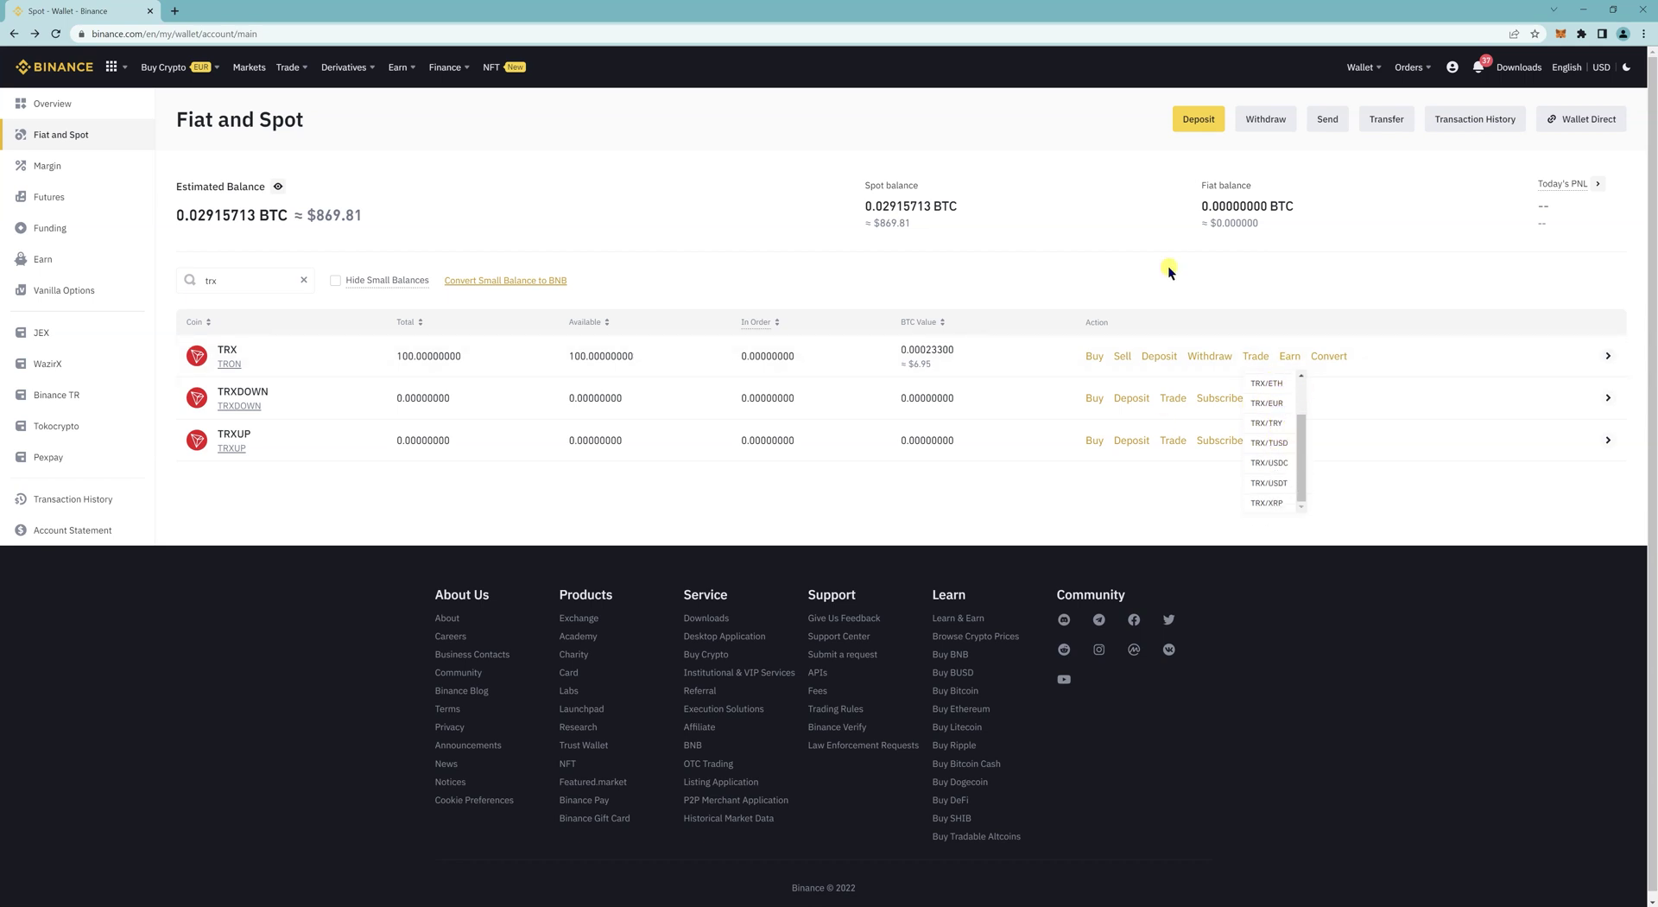
left_click(927, 363)
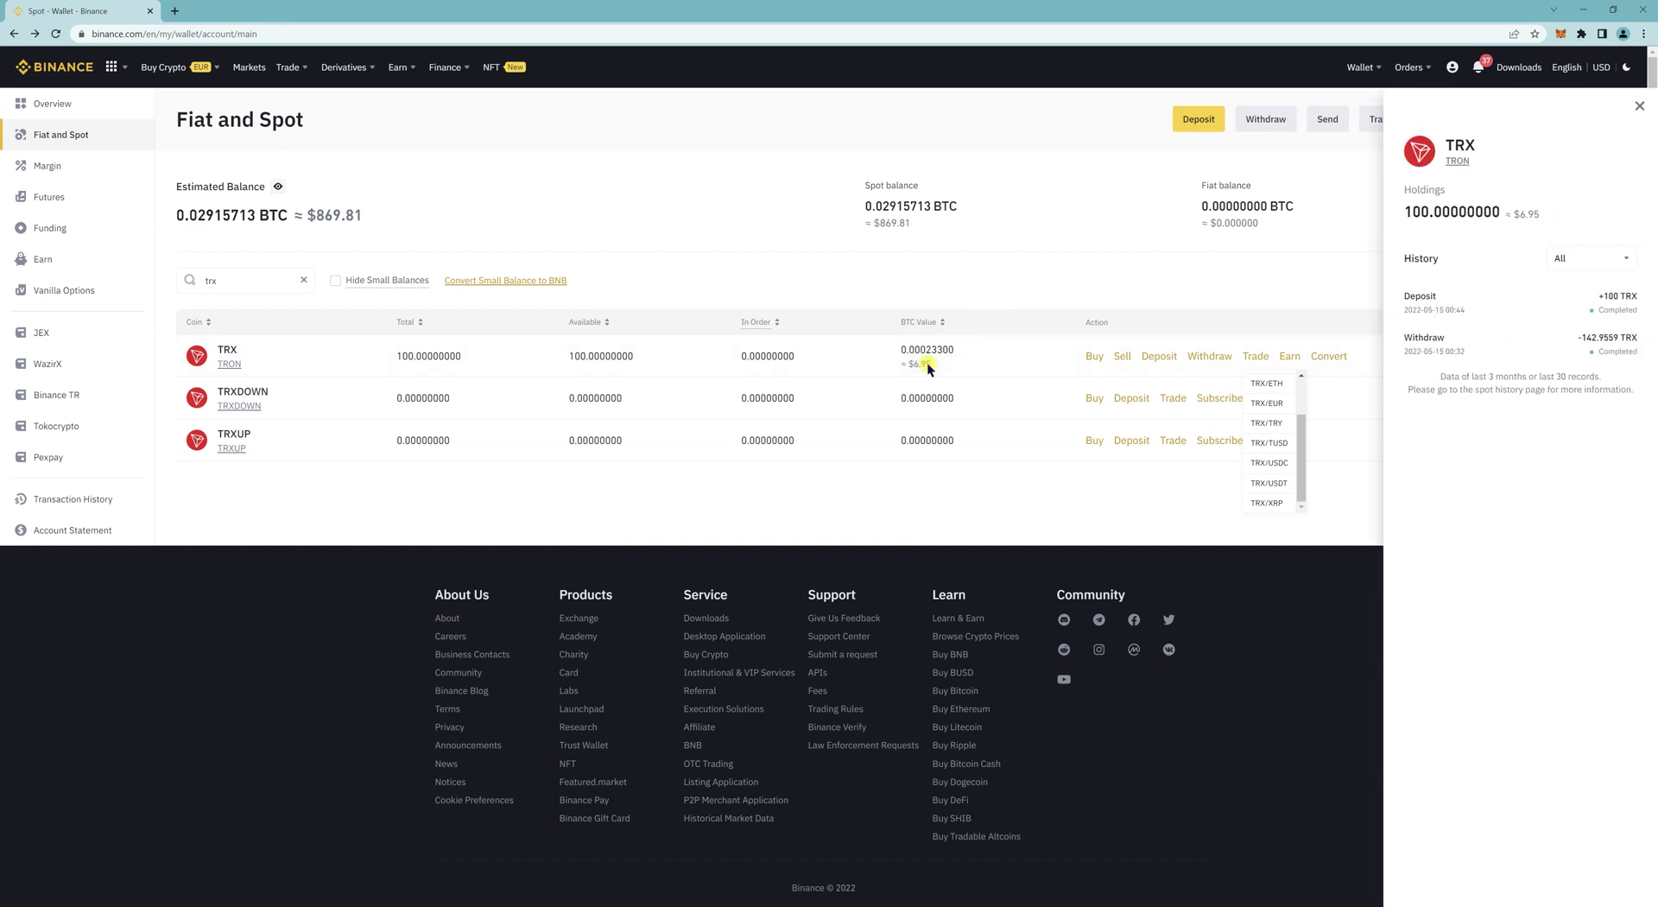
left_click(926, 363)
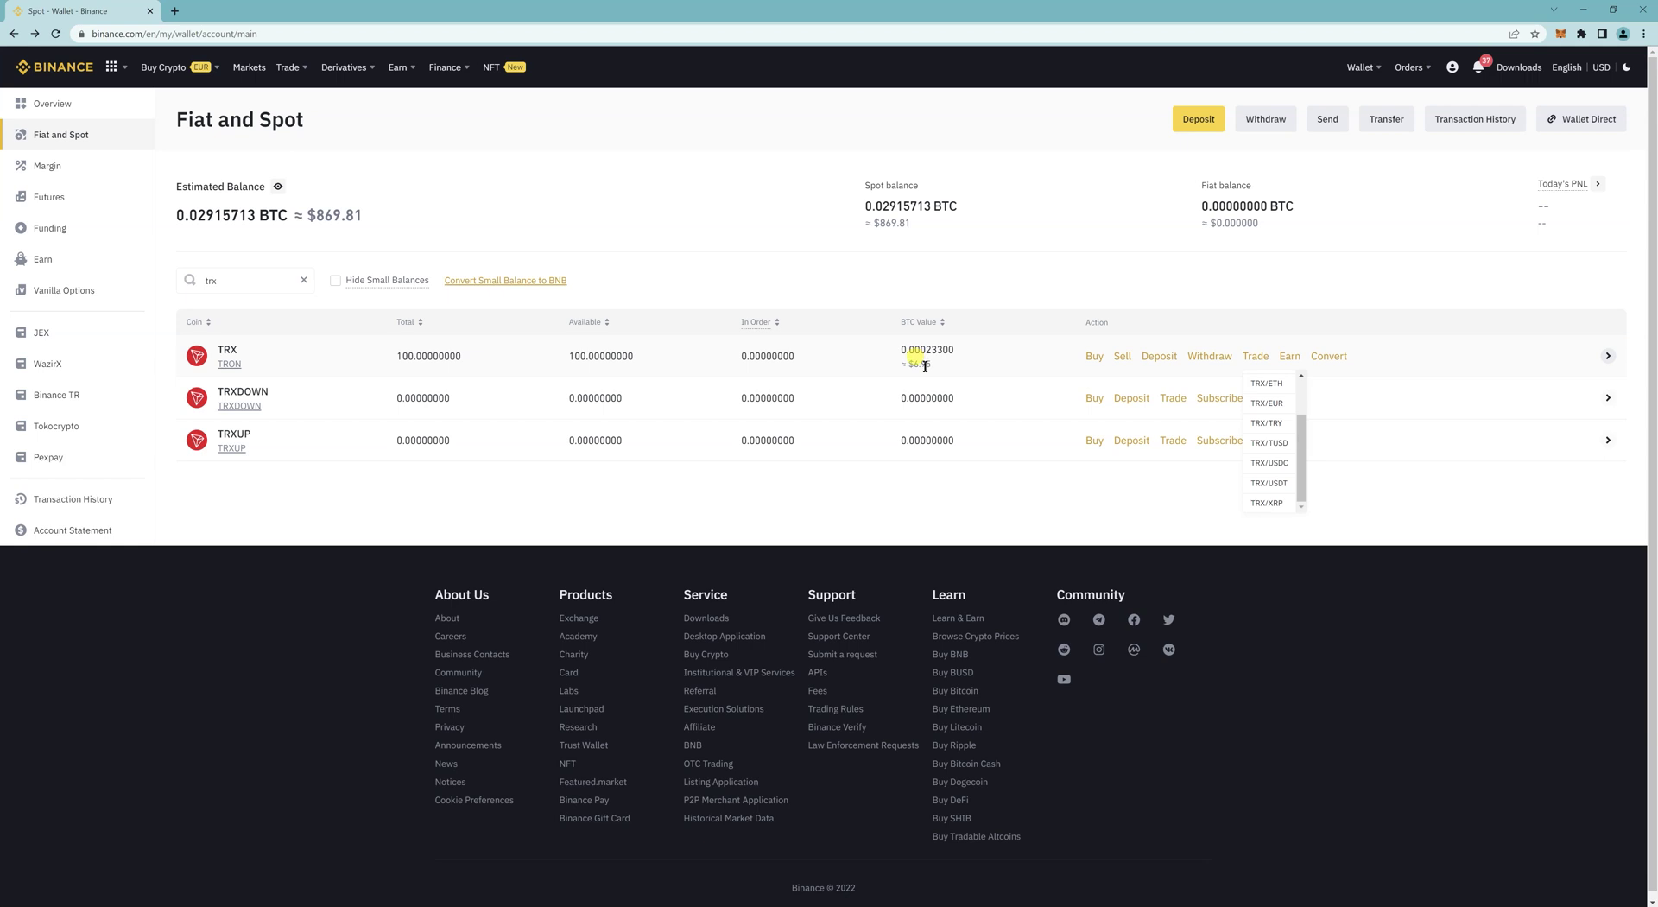
left_click(318, 350)
Step: On the TRX/USDT page, fill a market sell order with the full 100 TRX balance
left_click(1279, 490)
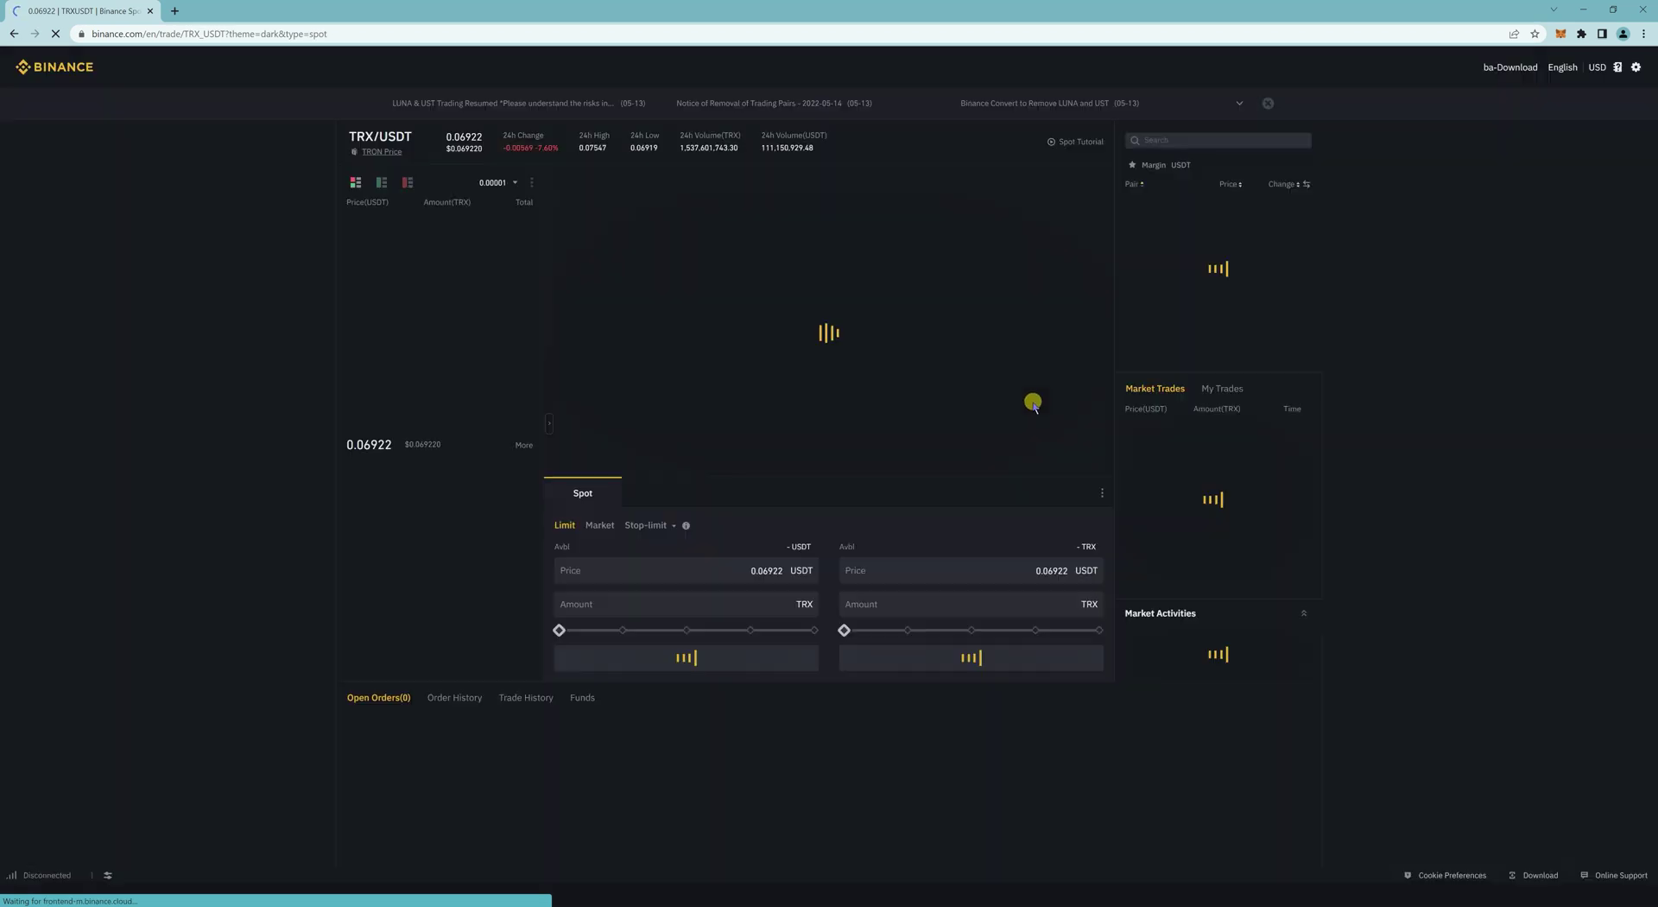
left_click(601, 525)
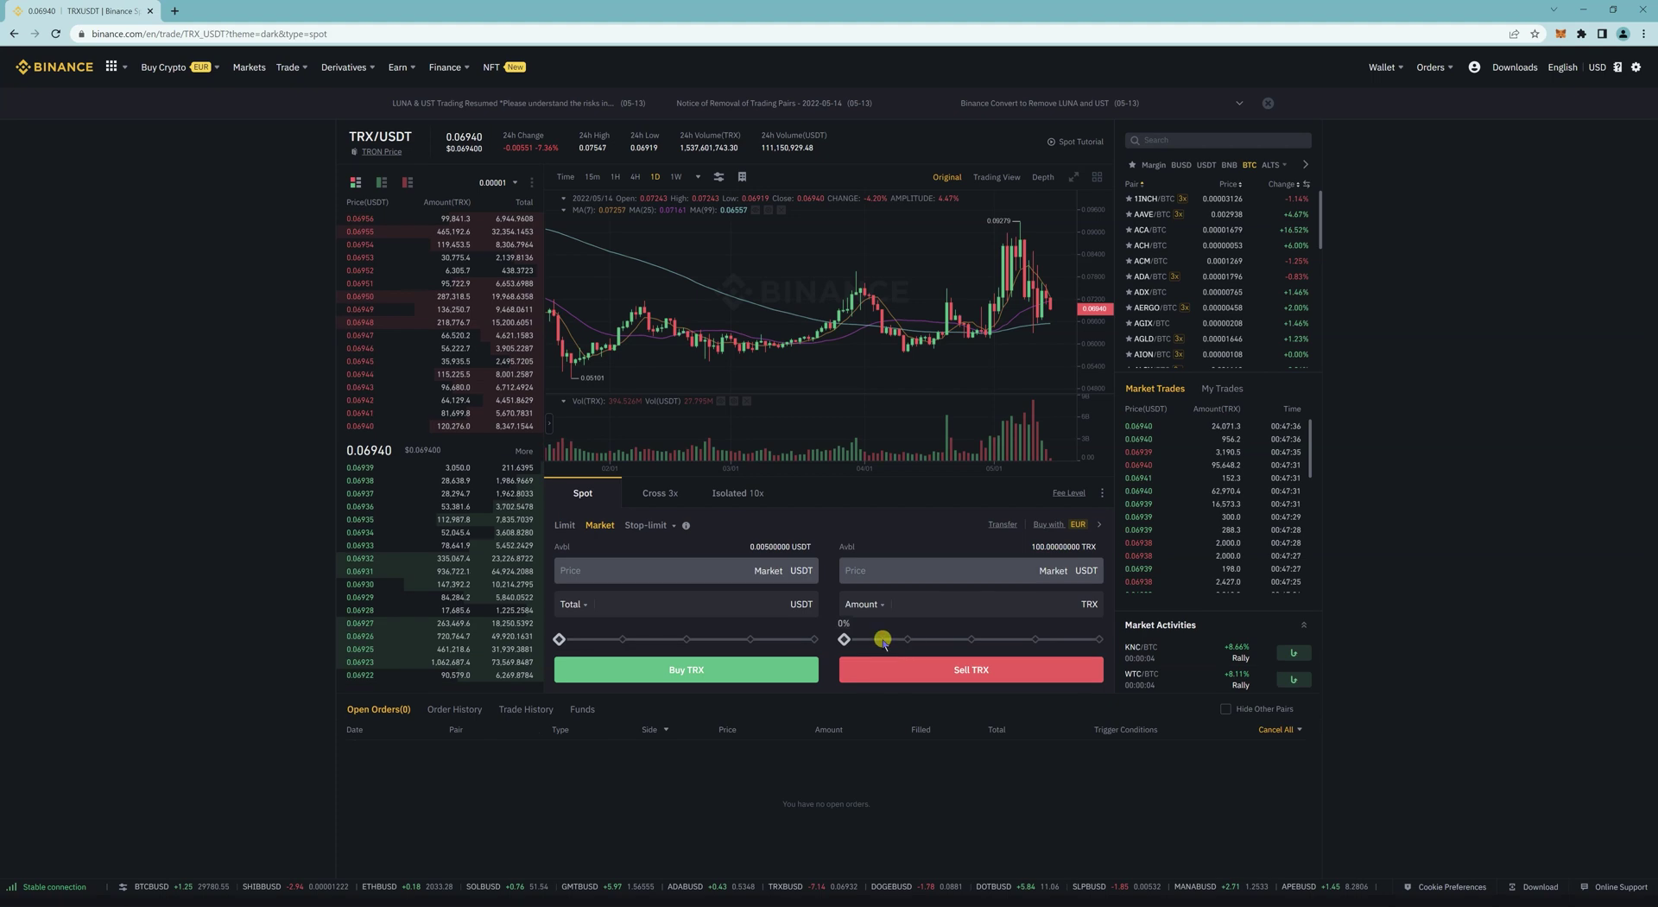
left_click_drag(846, 639, 1109, 640)
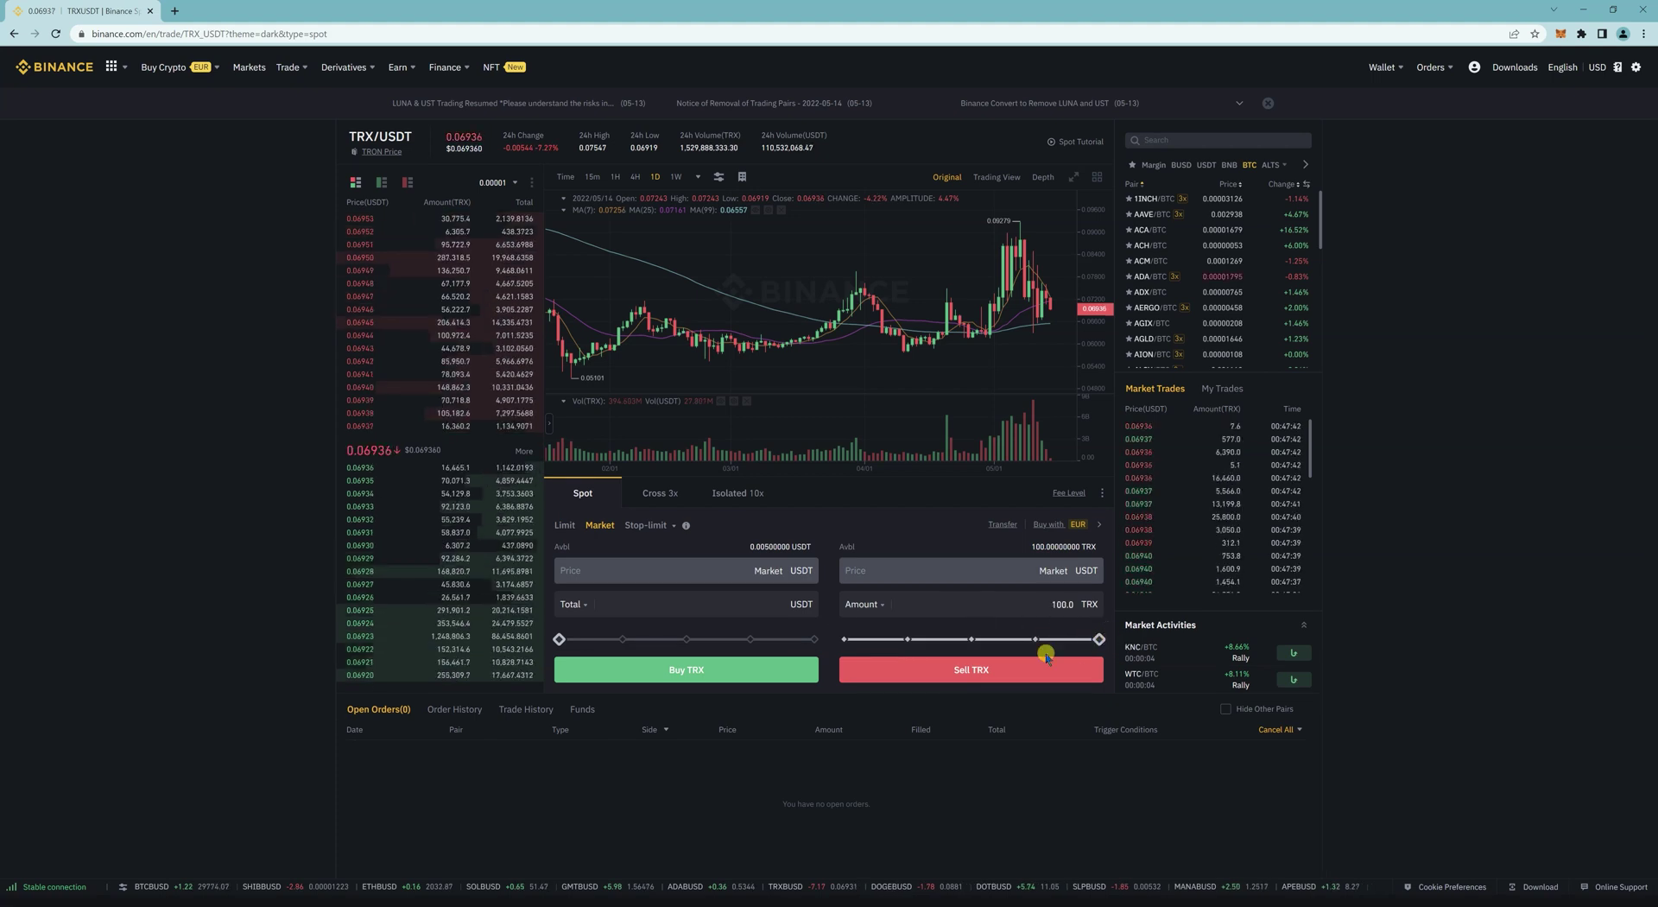